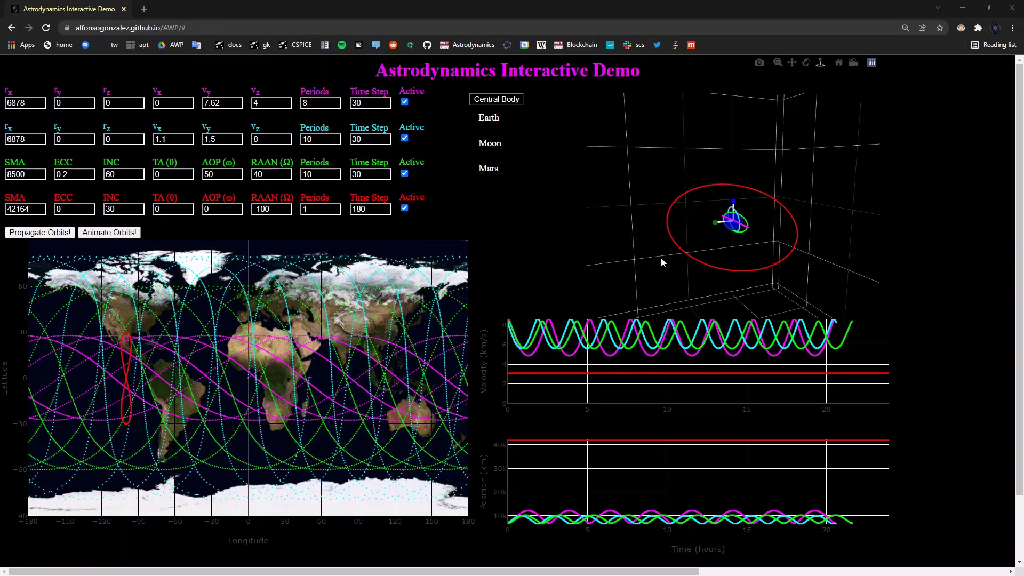
- Rotate the 3D orbit plot, then edit the address bar to reach github.com/alfonsogonzalez/AWP
left_click_drag(661, 257, 641, 284)
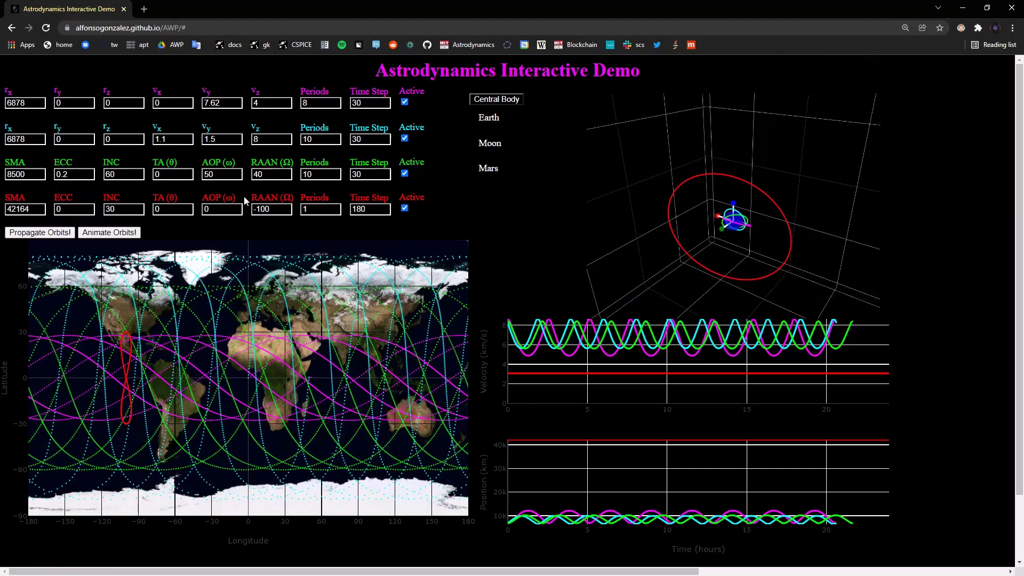
left_click_drag(807, 249, 600, 248)
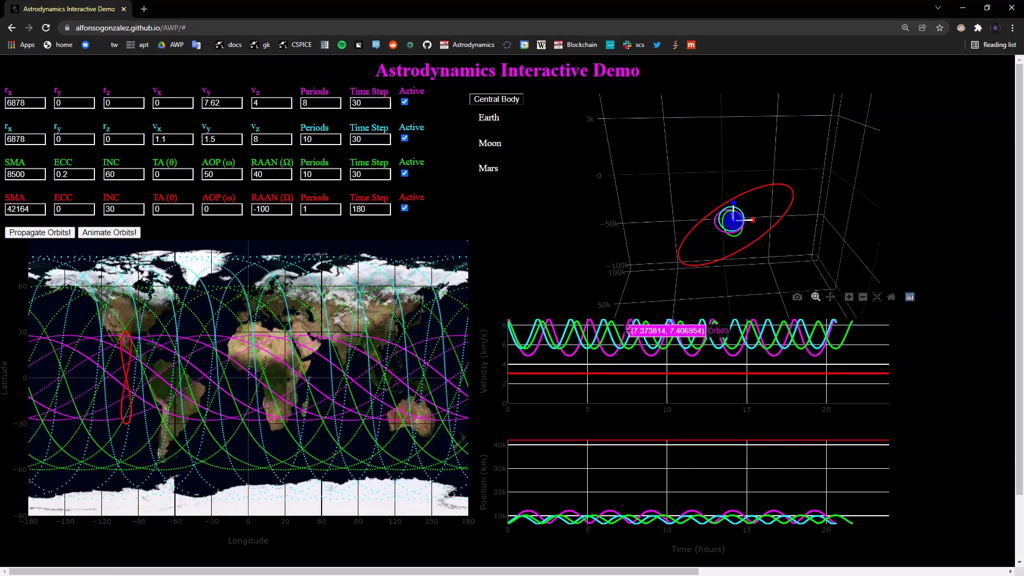
left_click(479, 28)
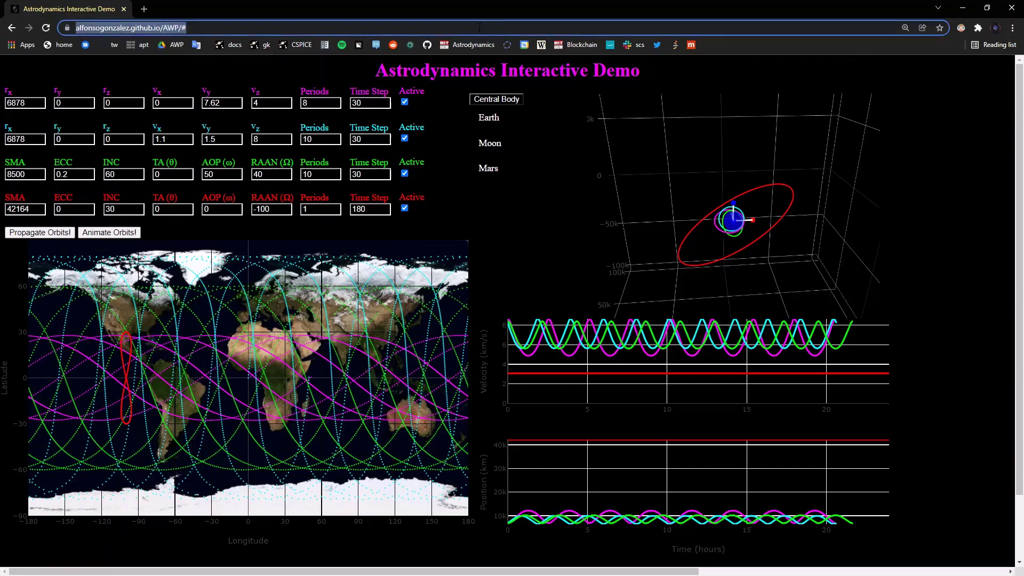
key("Left")
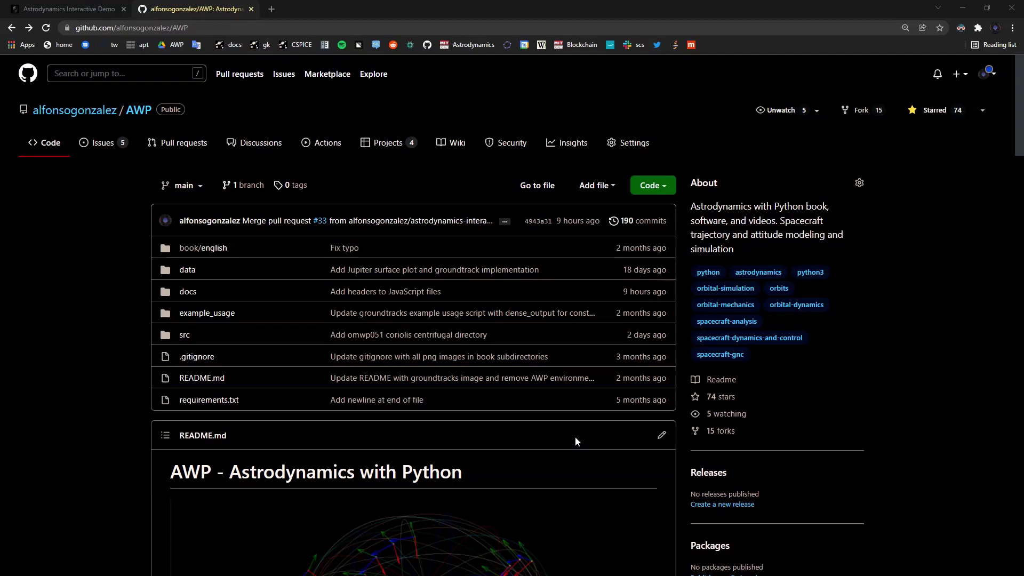
- Open the repository's docs folder and scroll down through its README
left_click(189, 292)
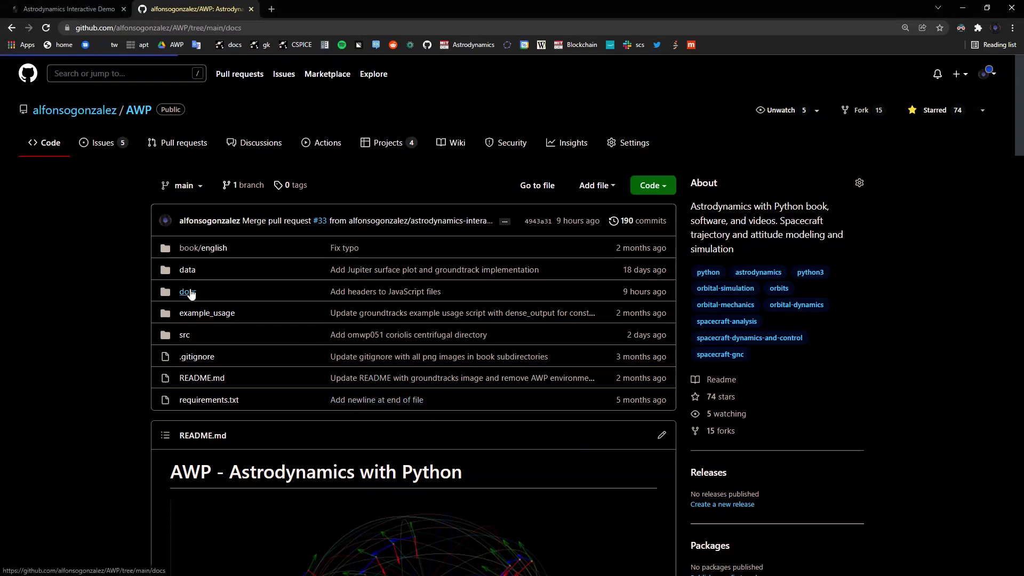
scroll(353, 319, "down", 12)
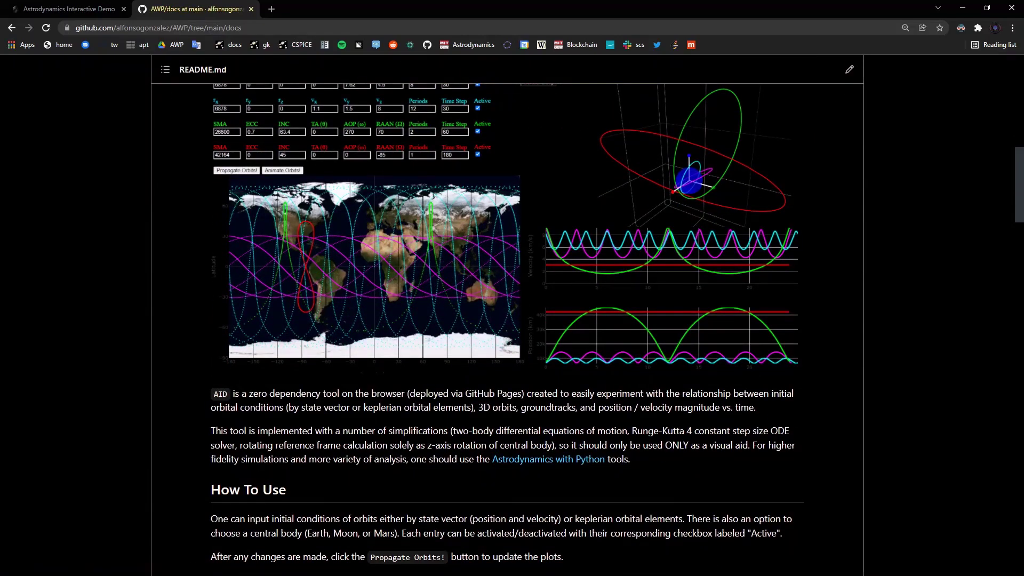
scroll(469, 358, "down", 7)
scroll(426, 393, "down", 20)
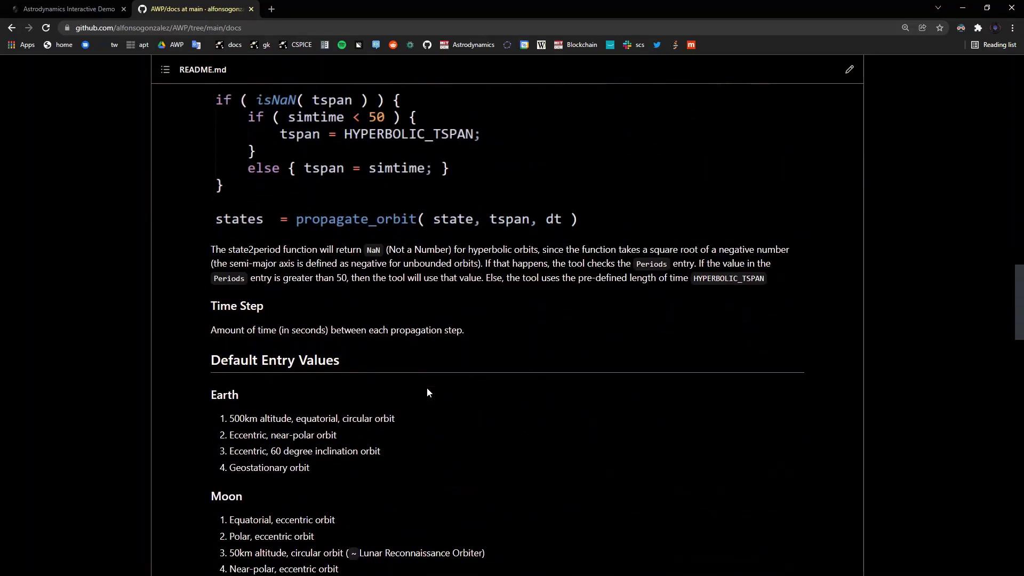
scroll(427, 393, "down", 12)
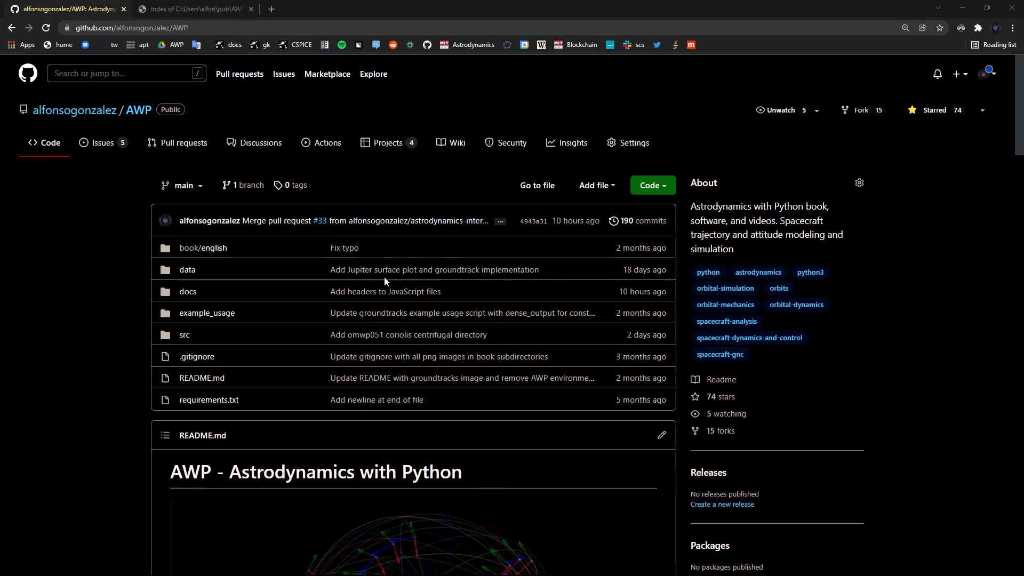
- Load the demo from the local docs/index.html and rotate its 3D orbit plot
left_click(192, 9)
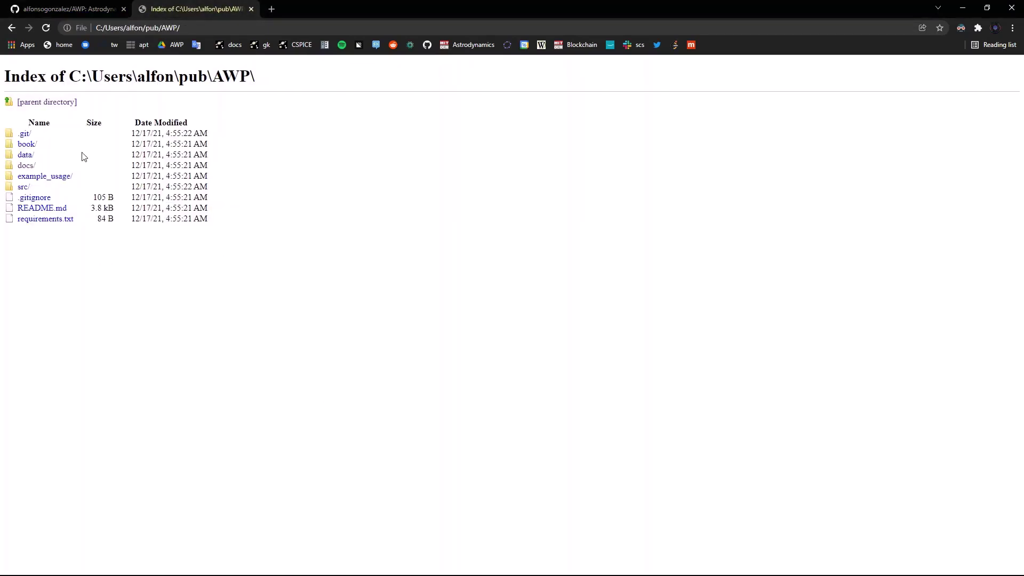
left_click(33, 169)
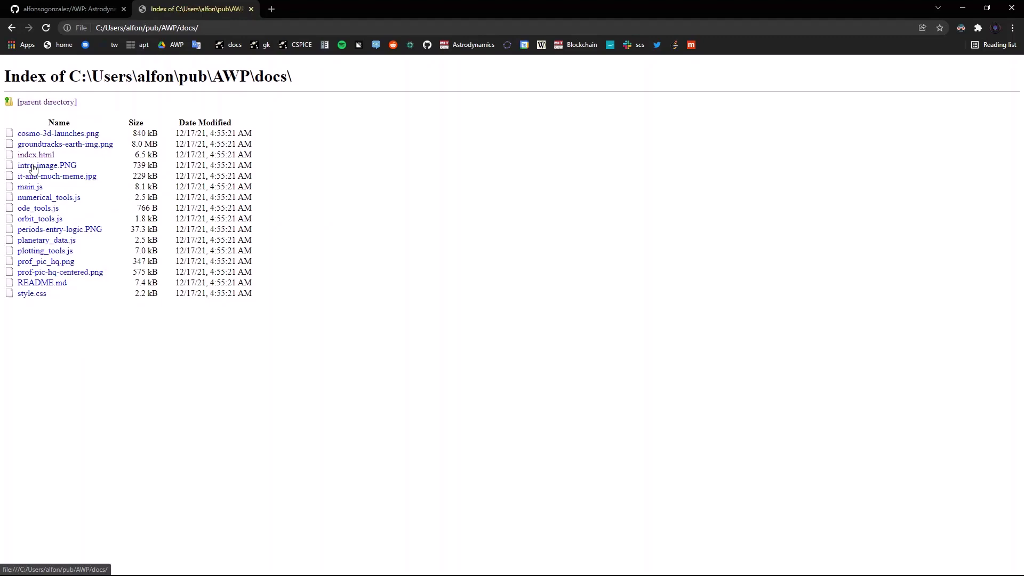
left_click(47, 155)
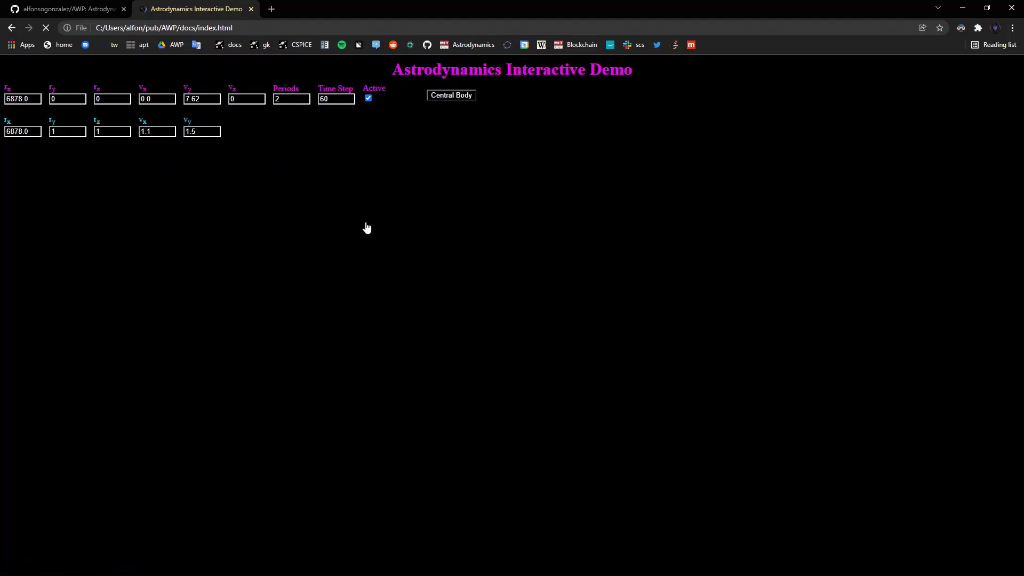
left_click_drag(661, 206, 571, 171)
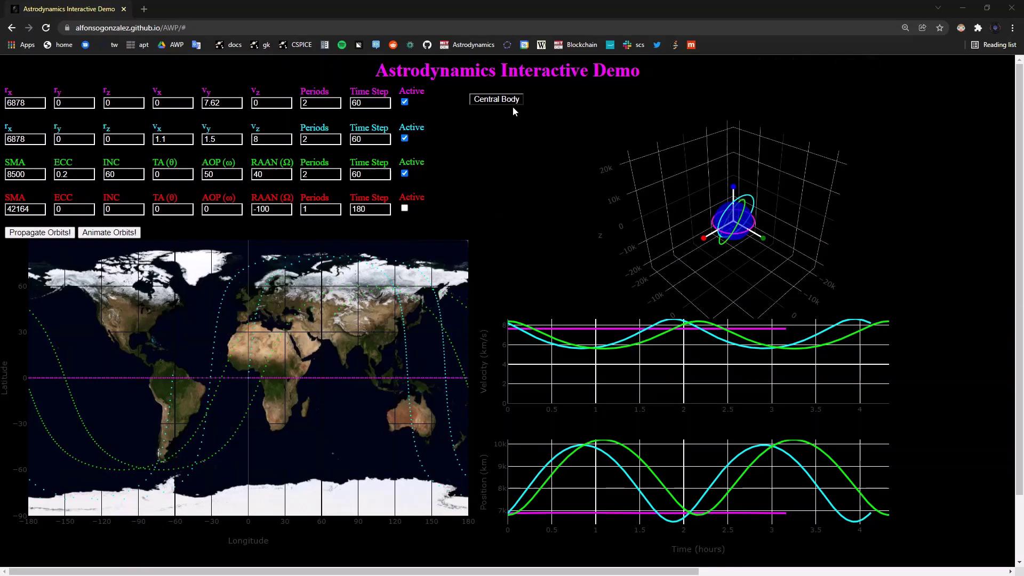
left_click(495, 99)
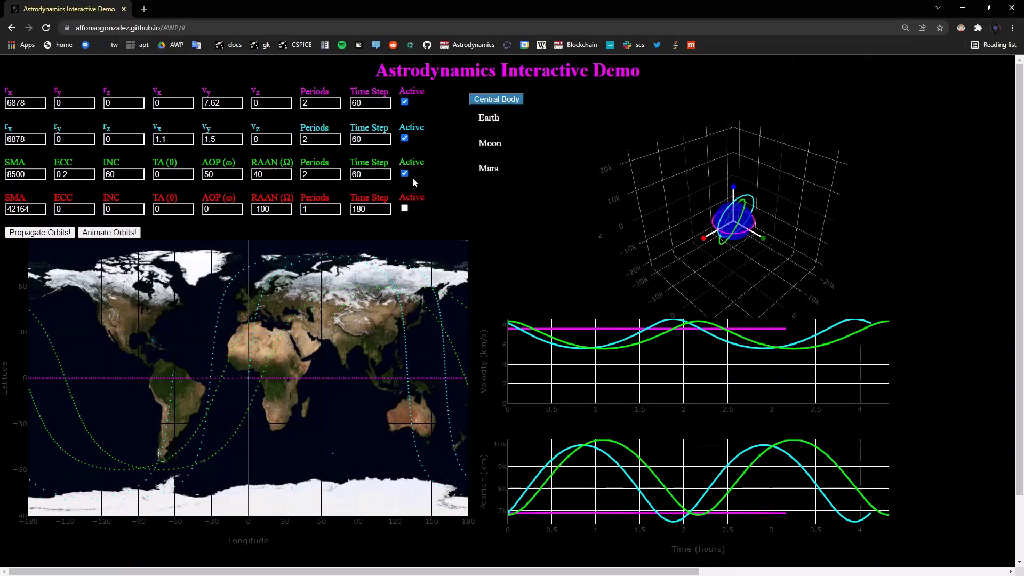
left_click(490, 144)
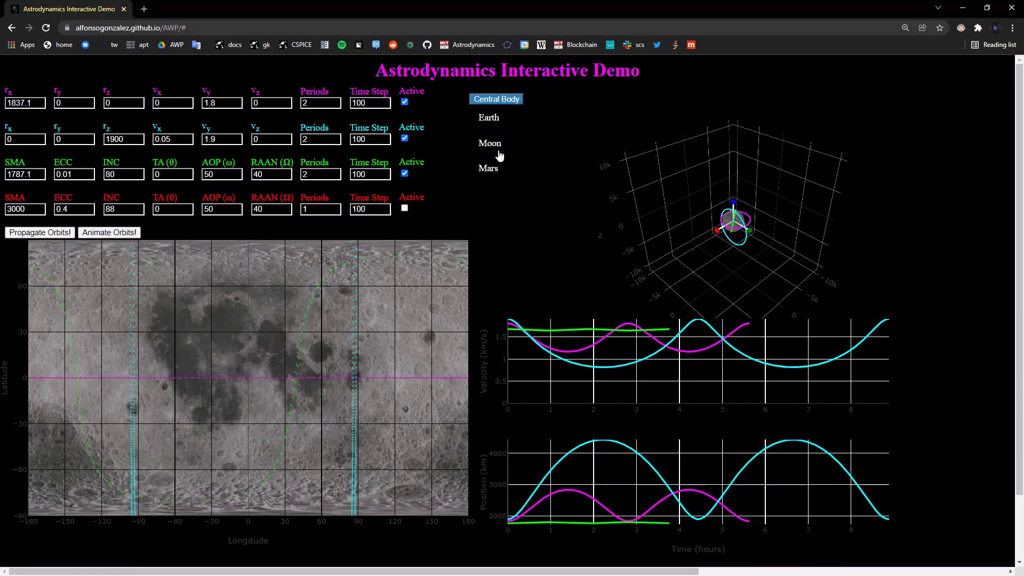
left_click(494, 167)
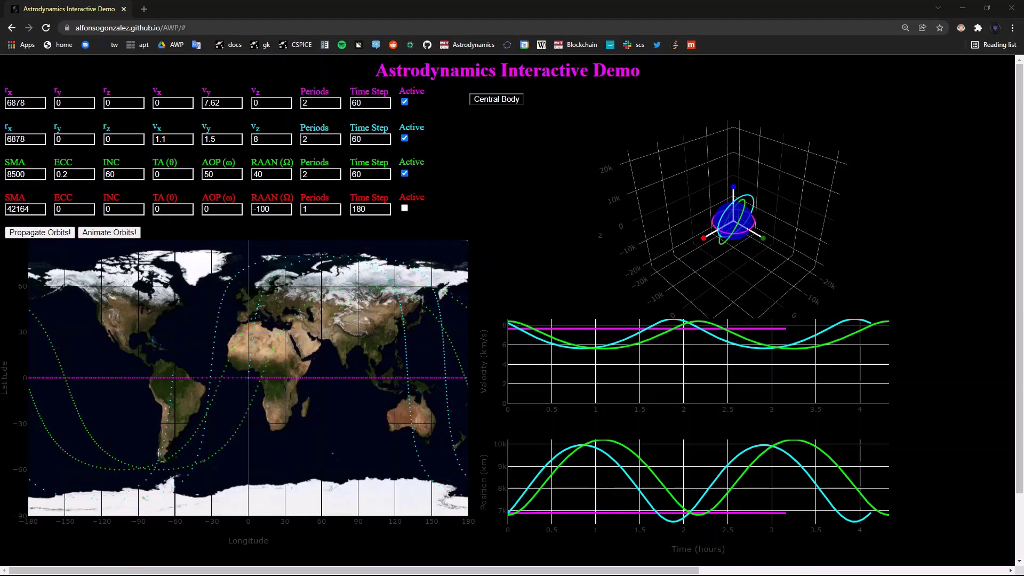
double_click(320, 139)
type("10")
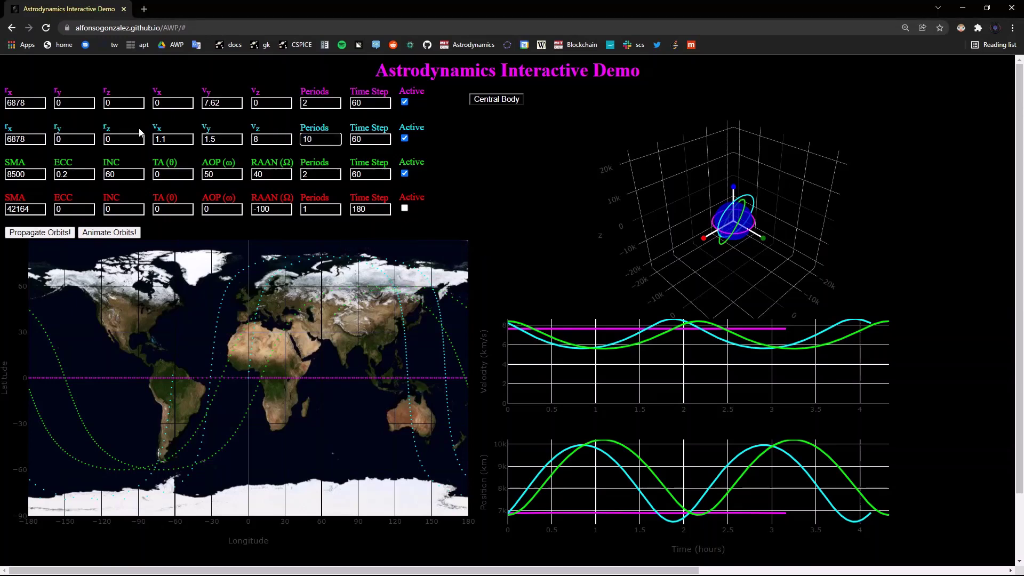
left_click(42, 233)
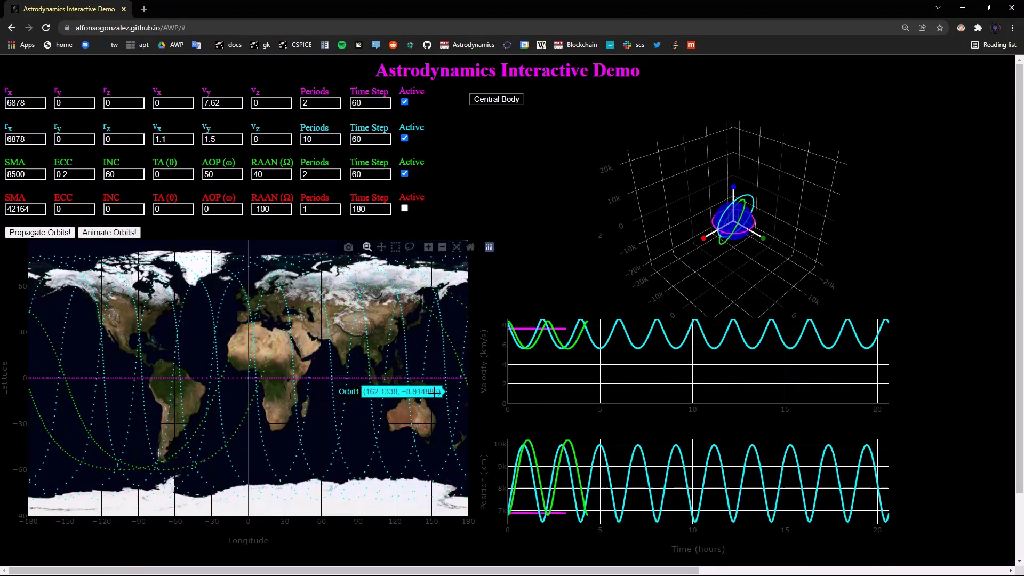
double_click(362, 174)
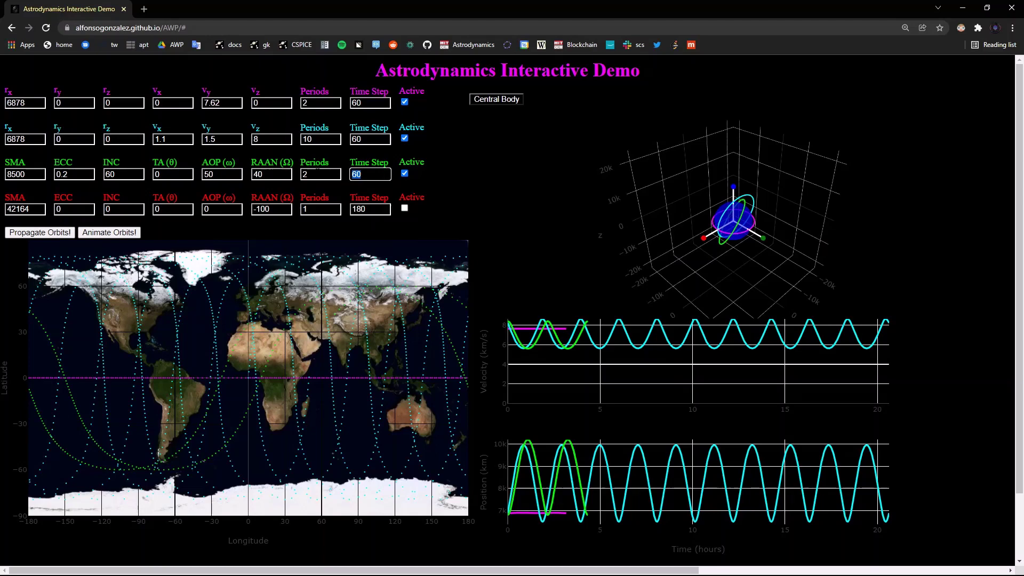
type("30")
left_click(40, 232)
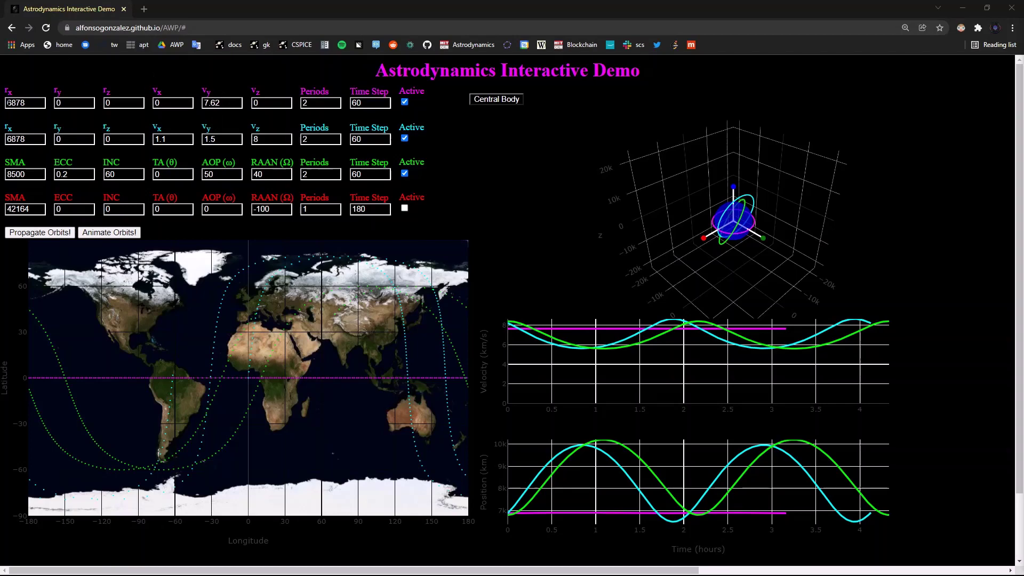
scroll(763, 241, "up", 10)
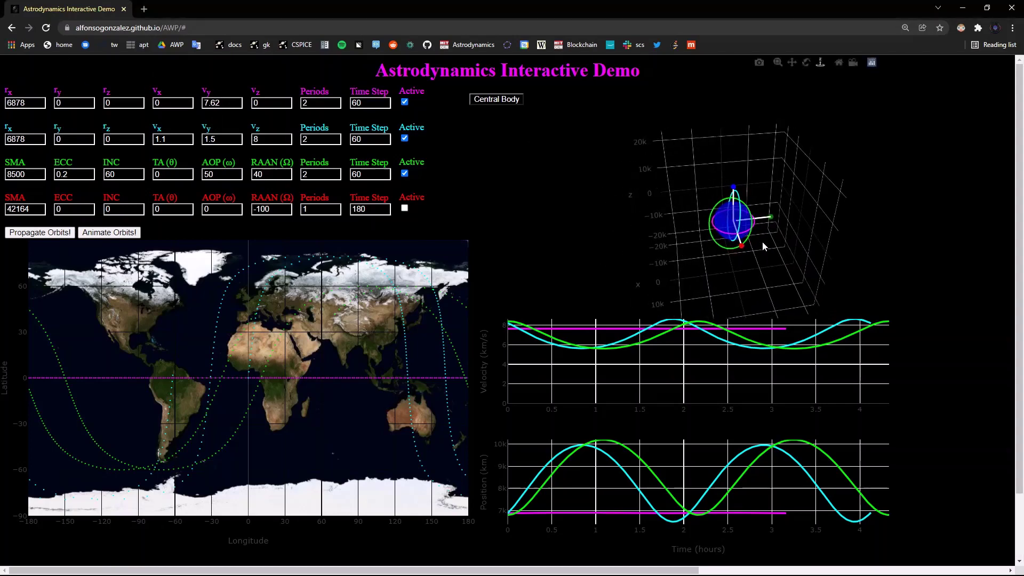
left_click_drag(736, 260, 795, 232)
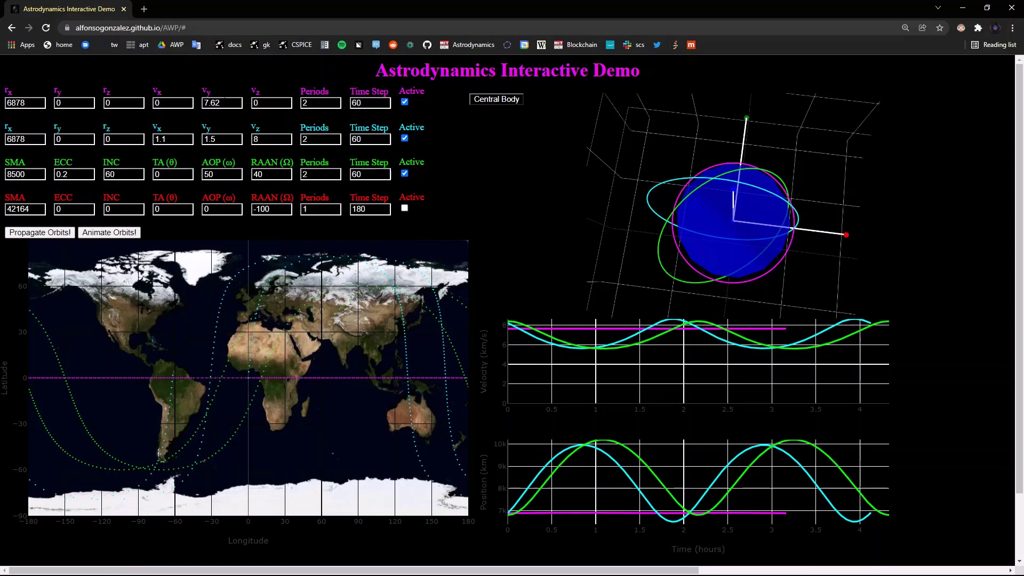
mouse_move(784, 232)
left_mouse_down()
mouse_move(754, 174)
mouse_move(735, 242)
mouse_move(778, 177)
mouse_move(710, 181)
left_mouse_up()
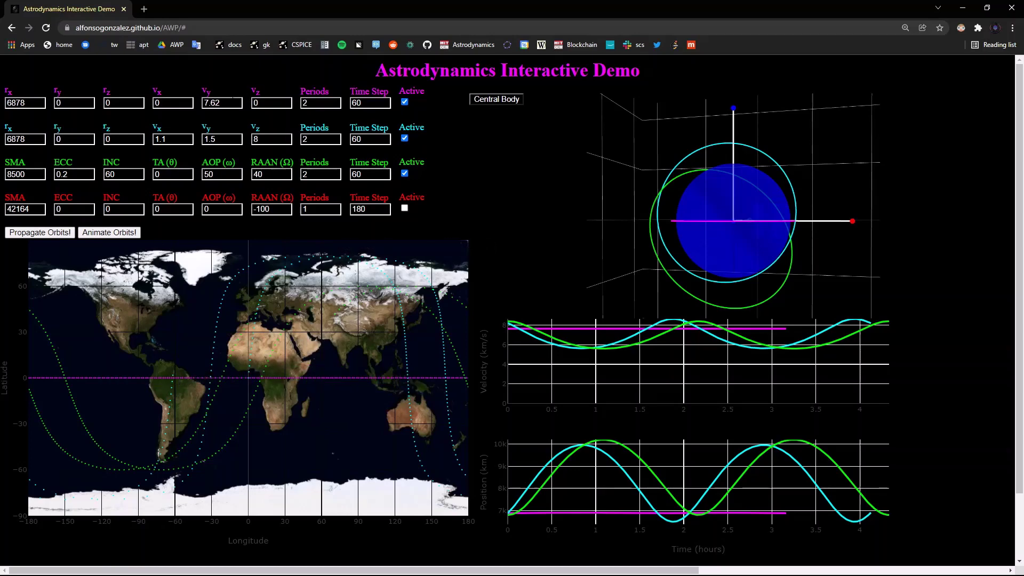
- Propagate the magenta orbit with vy 9 and zoom into the 3D view
double_click(213, 102)
type("9")
left_click(21, 233)
left_click_drag(686, 242, 722, 249)
scroll(725, 235, "up", 3)
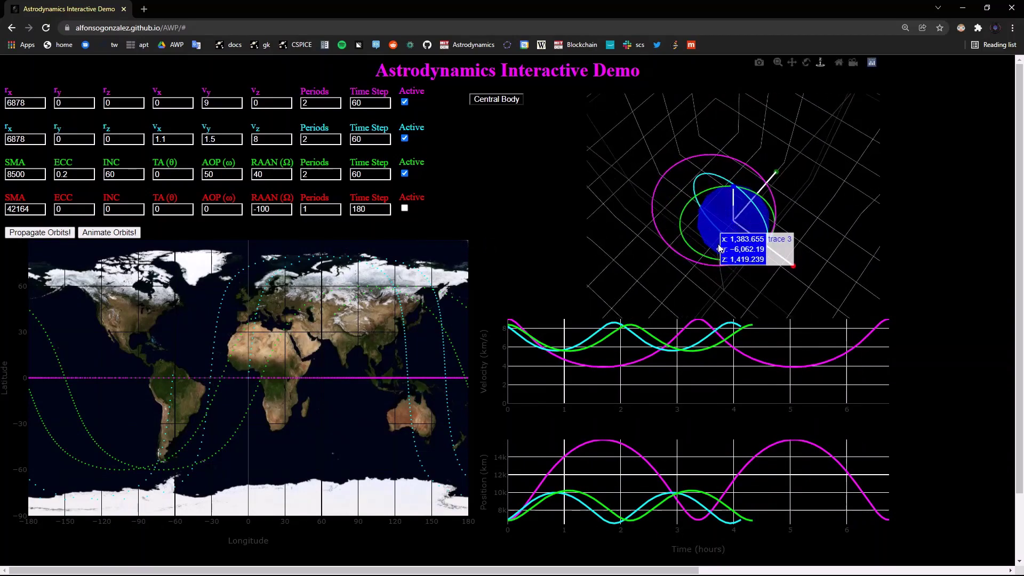
- Re-propagate the magenta orbit with vy 10 and view it zoomed from above
left_click(169, 104)
key("Tab")
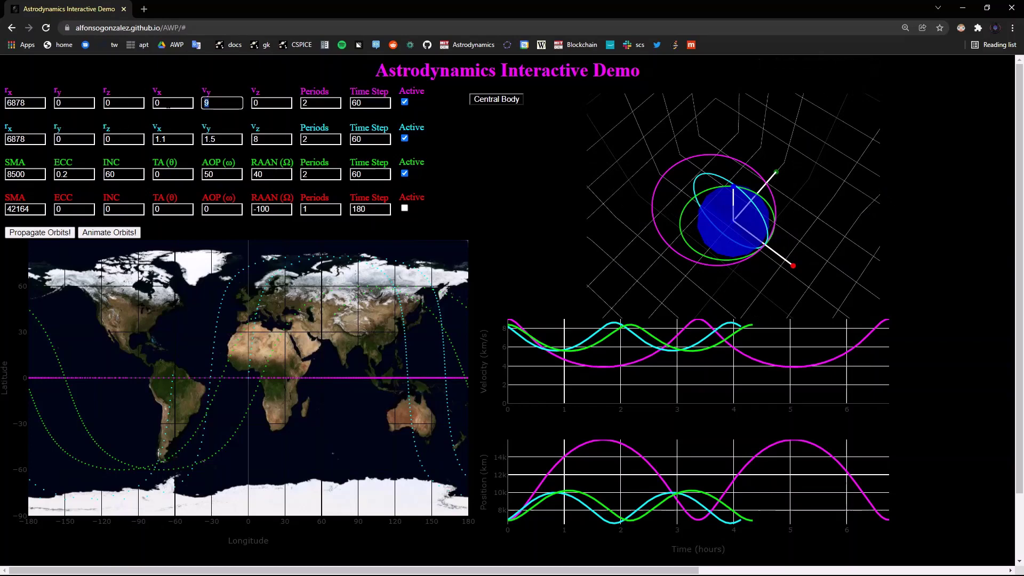
left_click(53, 232)
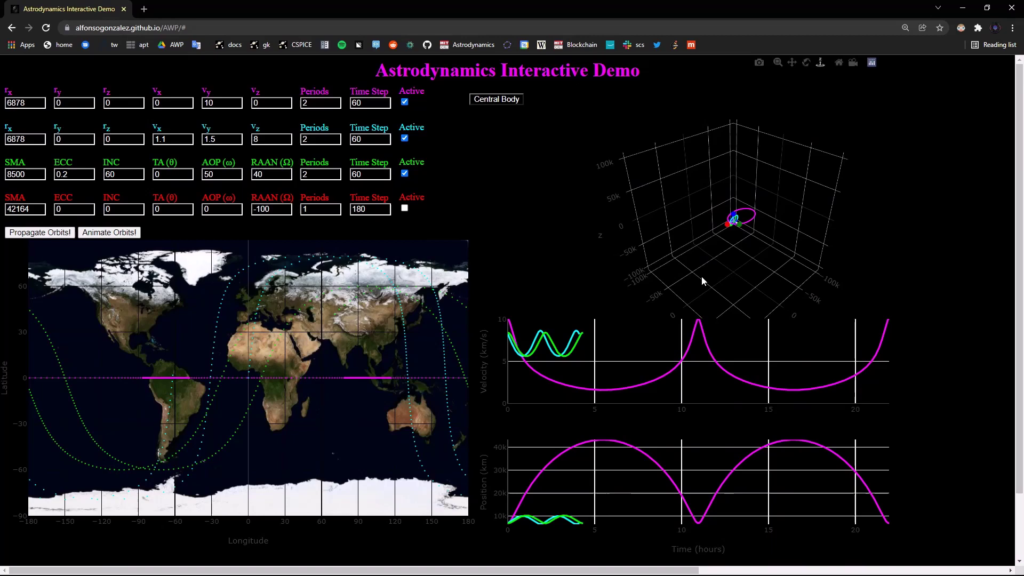
left_click_drag(701, 276, 758, 209)
scroll(794, 223, "up", 5)
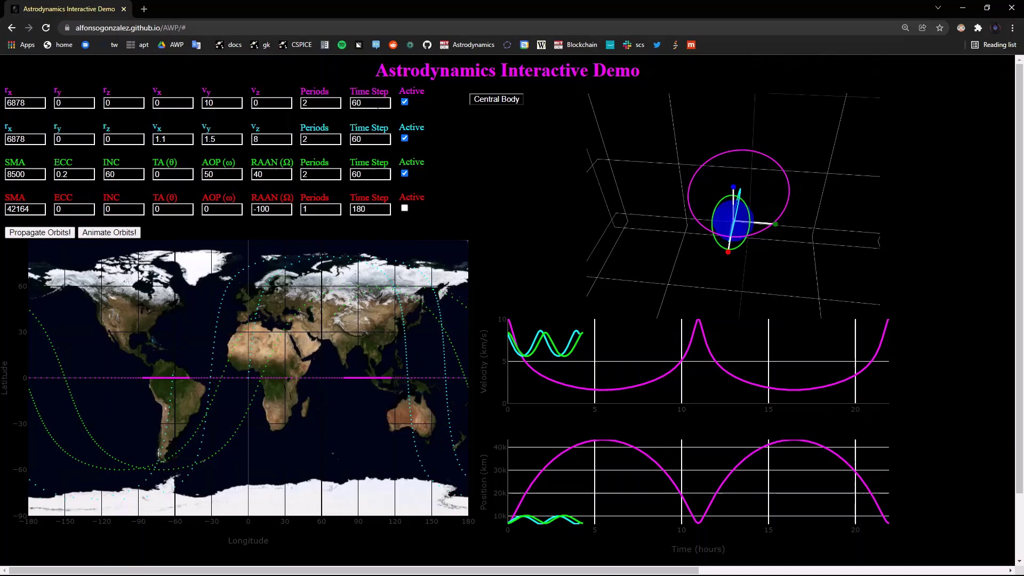
- Propagate the magenta orbit with vy 10.5 and rotate the 3D view upright
left_click(220, 105)
type(".5")
left_click(32, 234)
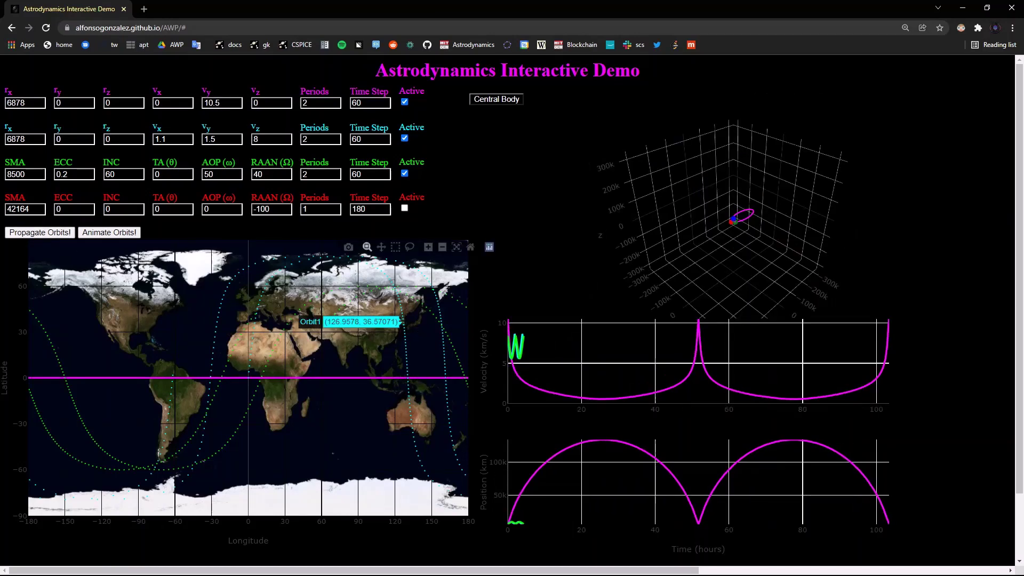
scroll(749, 202, "up", 10)
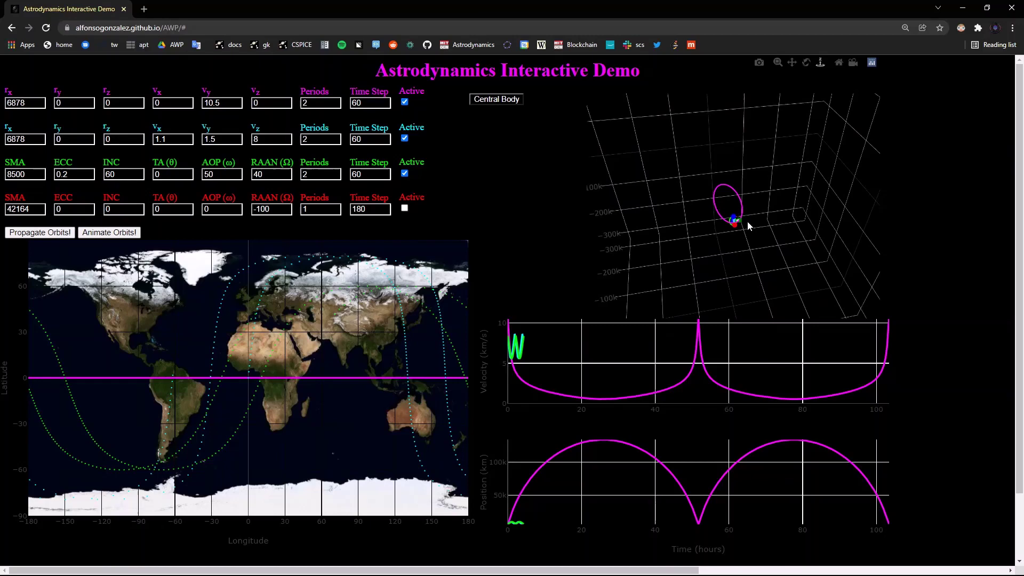
left_click_drag(707, 232, 655, 223)
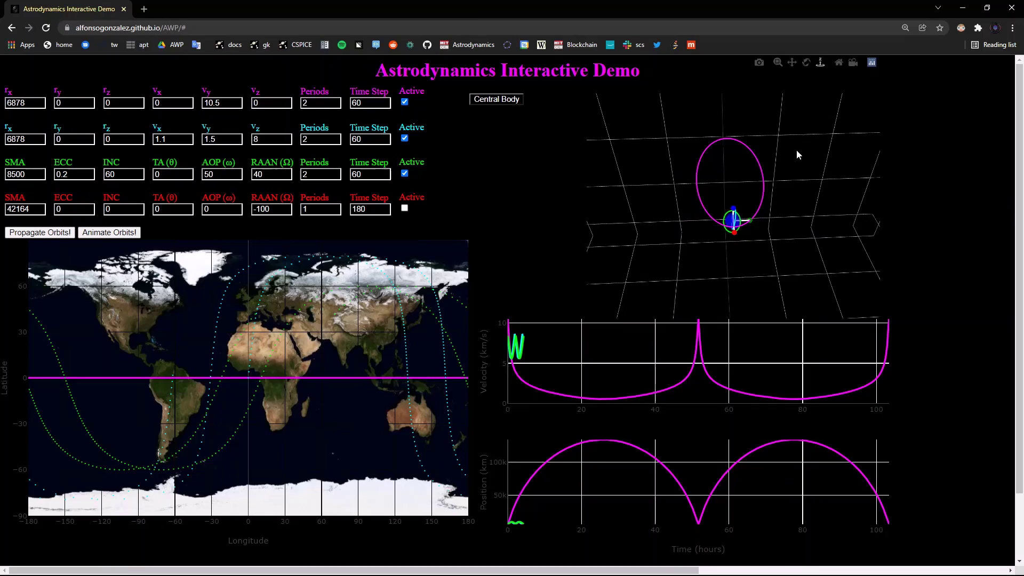
mouse_move(753, 224)
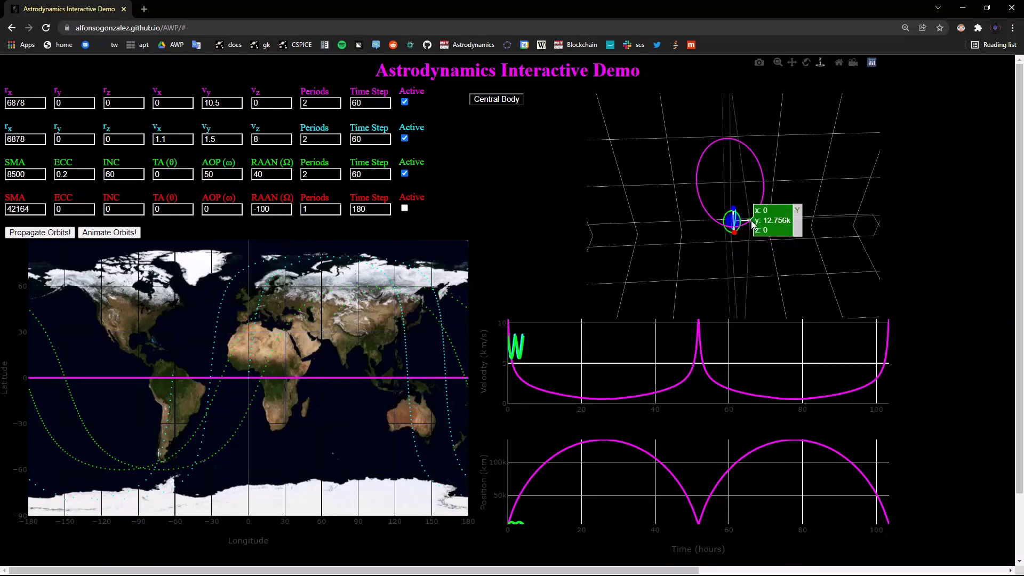
mouse_move(707, 219)
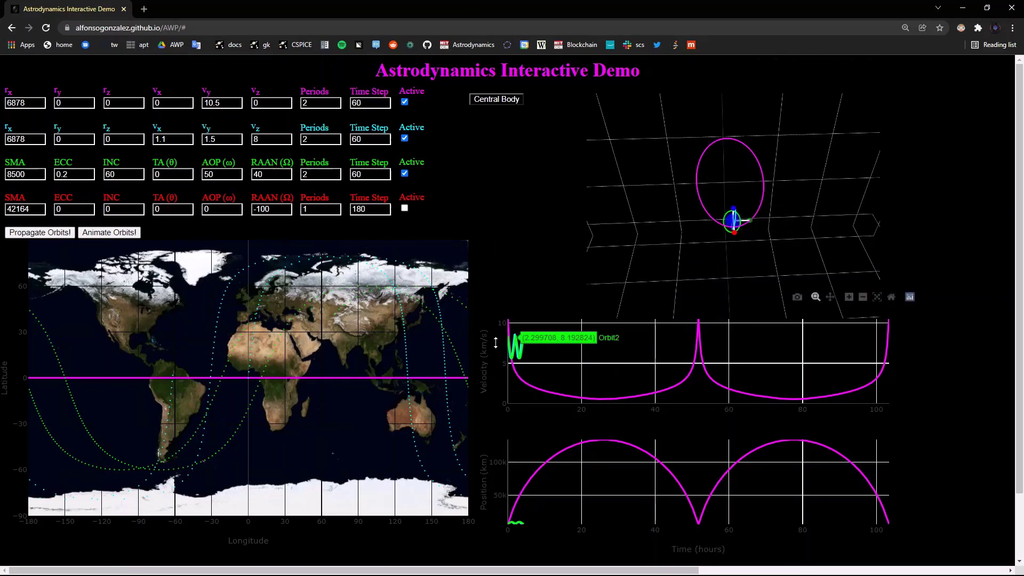
- Recompute the first orbit with vy 10.6 and enlarge the 3D view
left_click(219, 102)
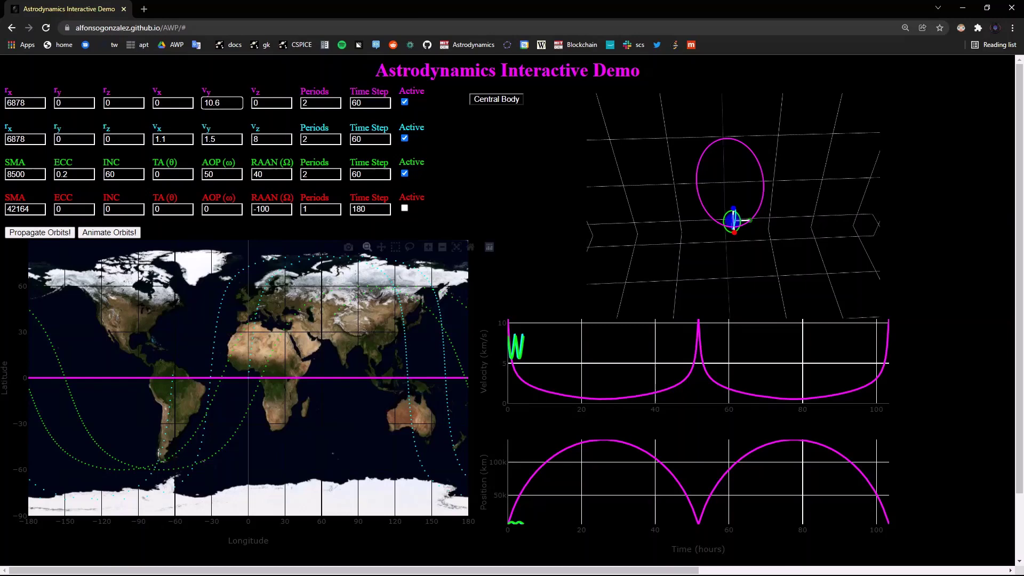
left_click(33, 233)
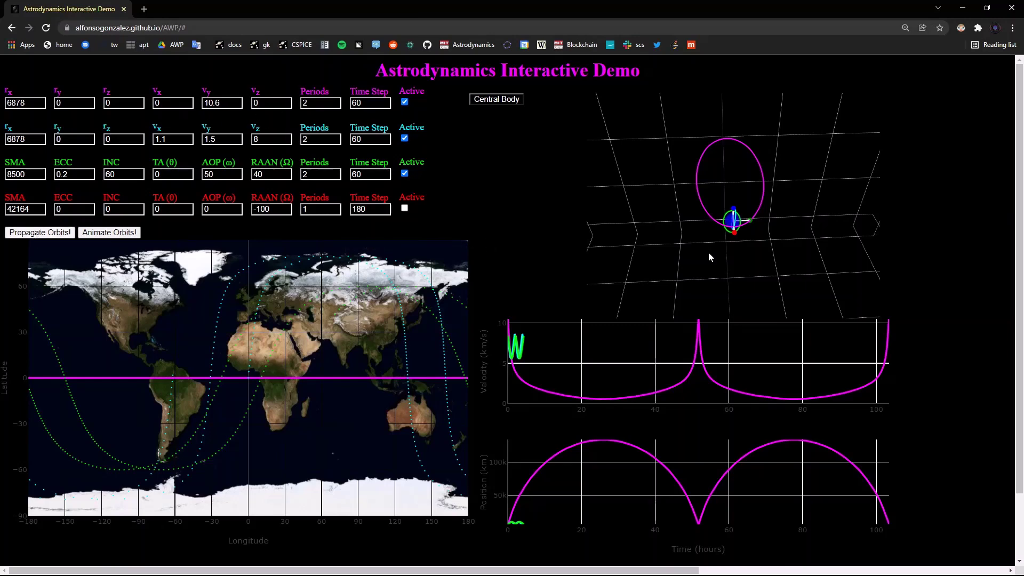
scroll(721, 251, "up", 5)
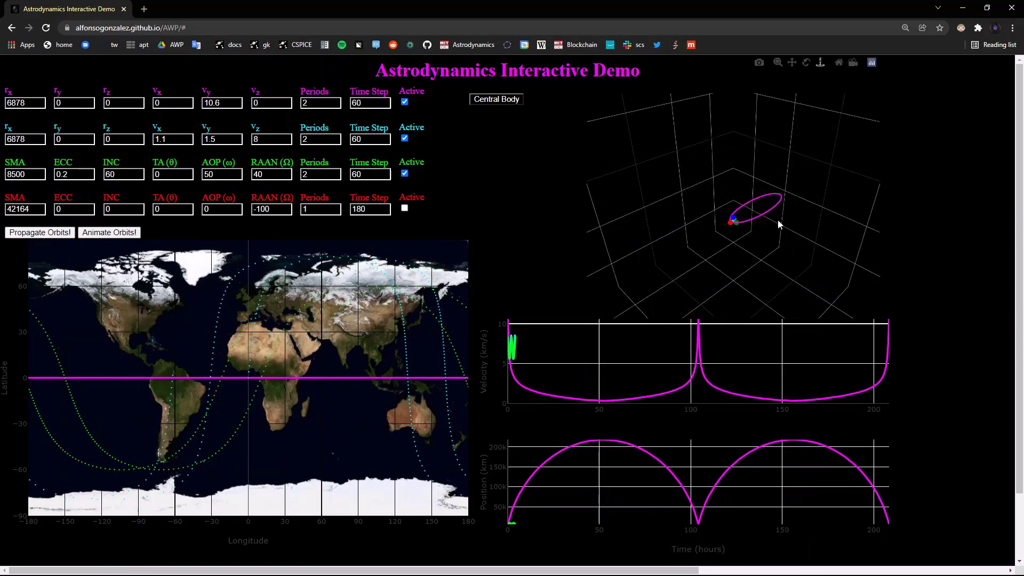
left_click_drag(728, 213, 757, 229)
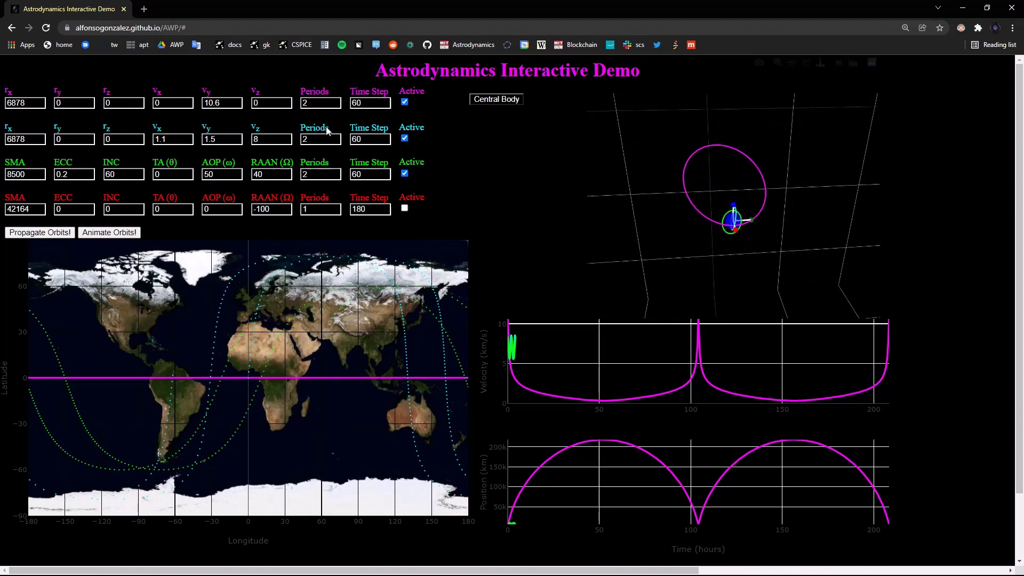
- Propagate the first orbit with vy 11 and rotate around the escape trajectory
double_click(222, 103)
left_click(40, 233)
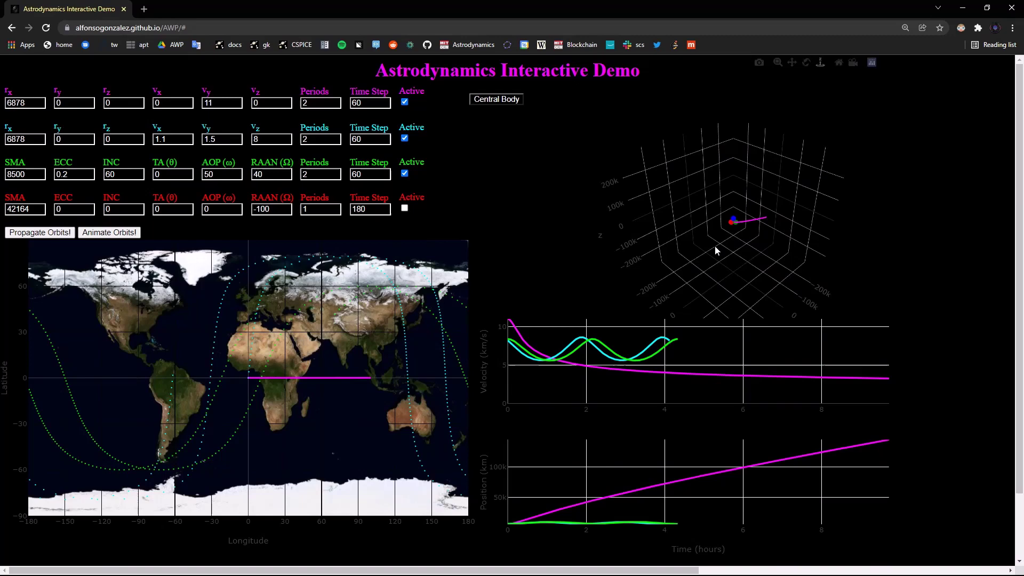
scroll(700, 229, "up", 10)
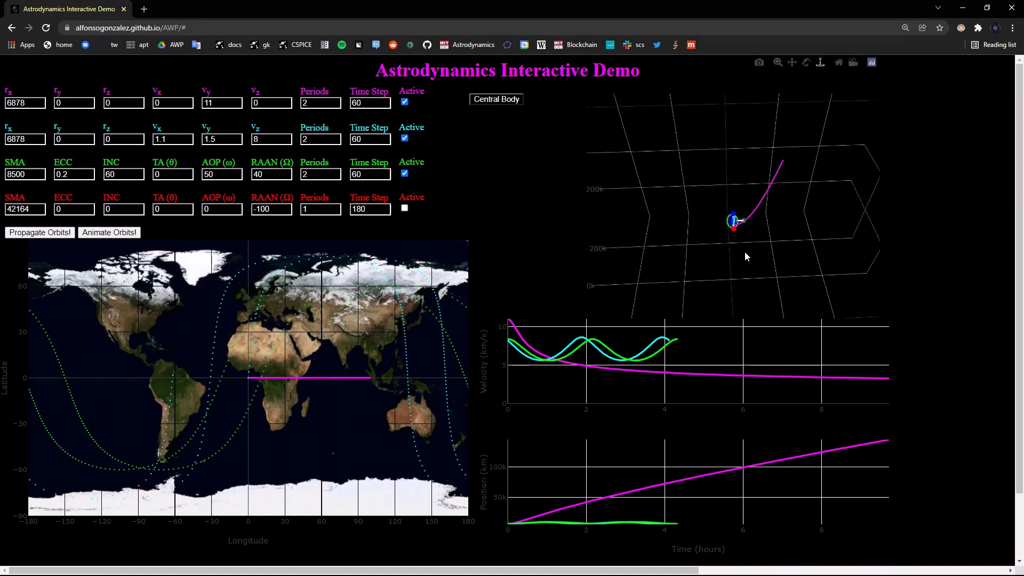
scroll(749, 248, "up", 5)
mouse_move(747, 244)
left_mouse_down()
mouse_move(690, 255)
mouse_move(764, 239)
left_mouse_up()
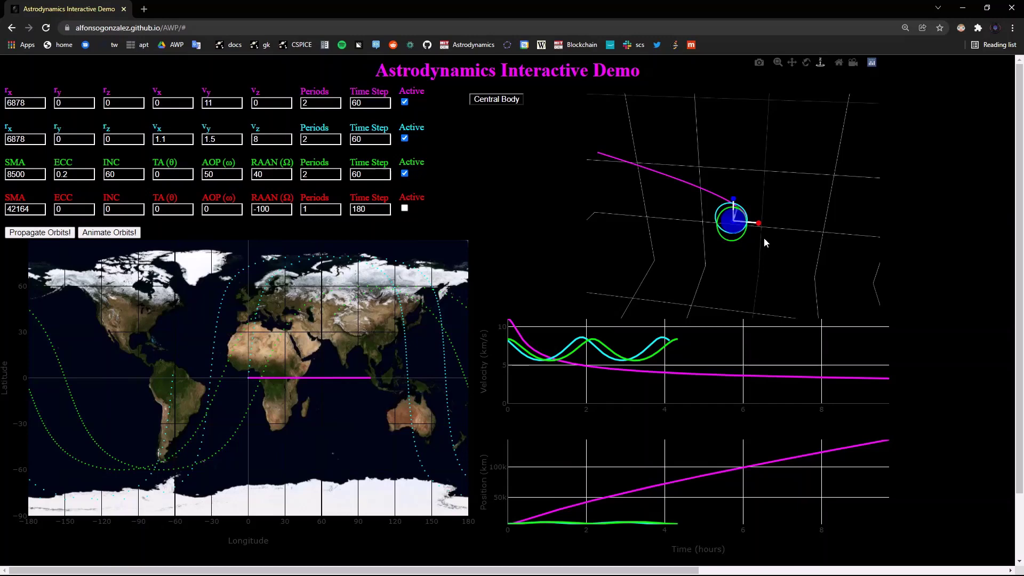
left_click_drag(764, 238, 635, 182)
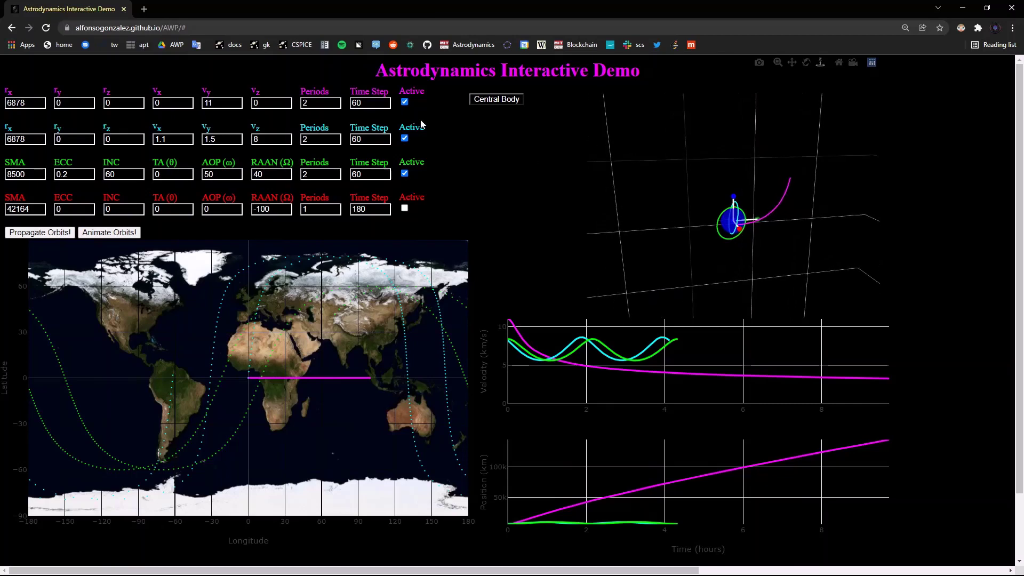
- Propagate with Periods 200000 and Time Step 200, inspect the escape, then reload to reset
double_click(319, 105)
left_click(319, 106)
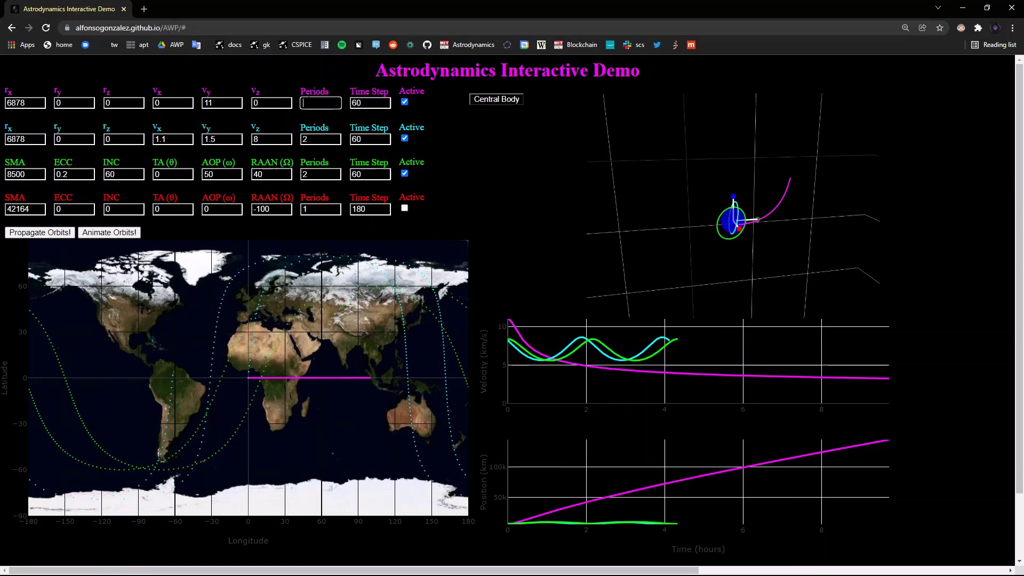
type("00000")
key("Tab")
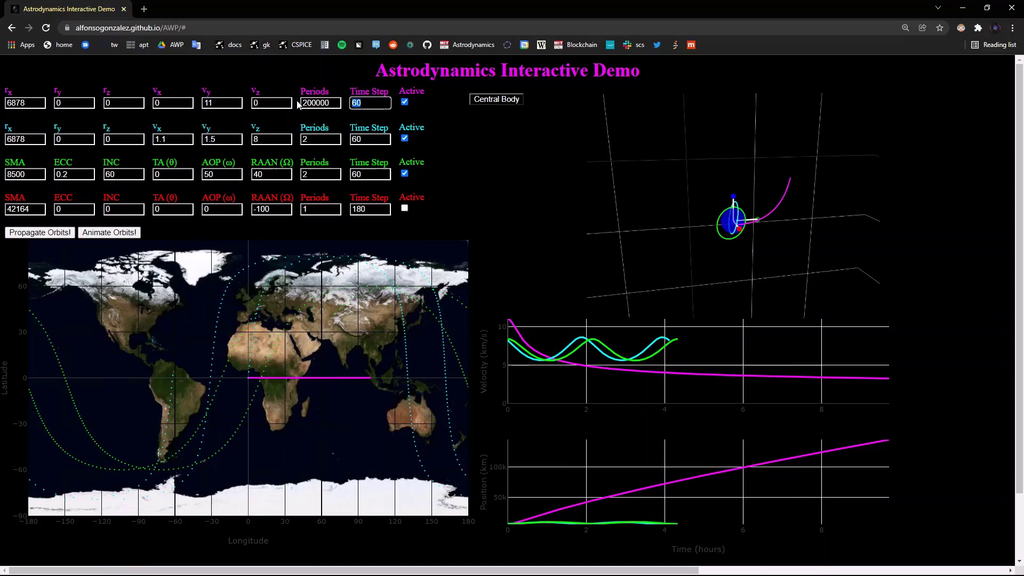
type("200")
key("Return")
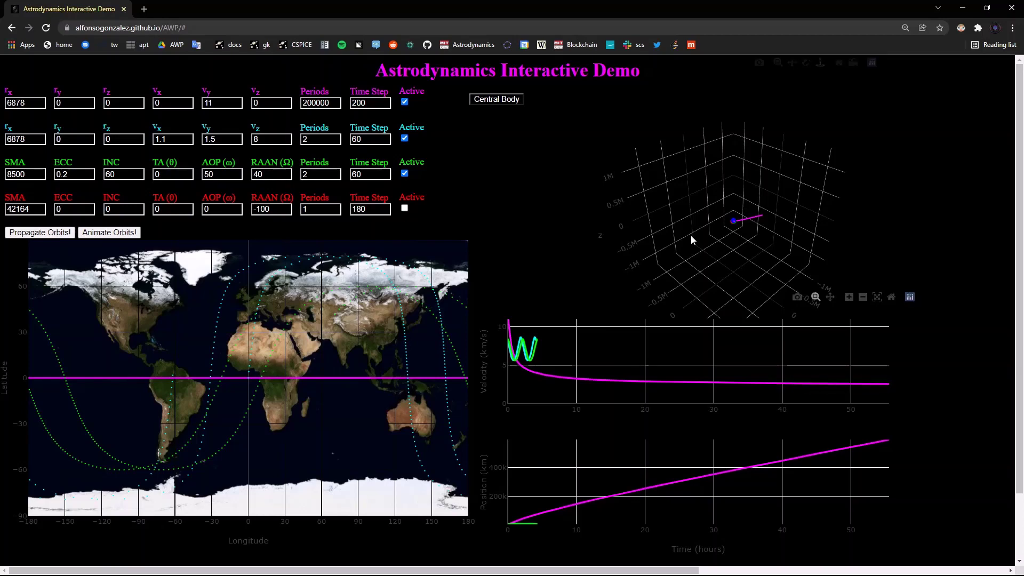
left_click_drag(690, 235, 730, 235)
scroll(739, 235, "up", 5)
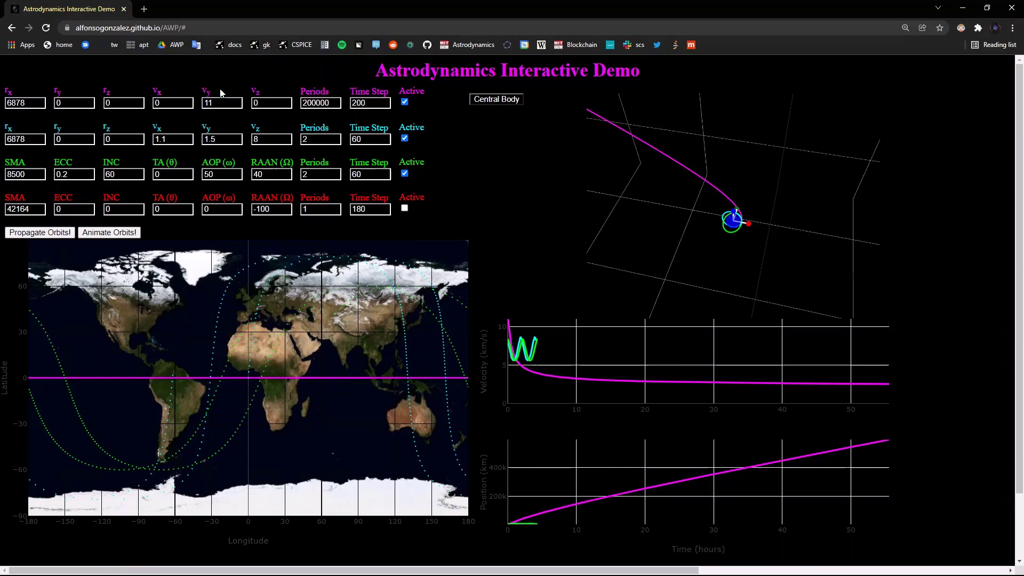
left_click_drag(760, 258, 684, 183)
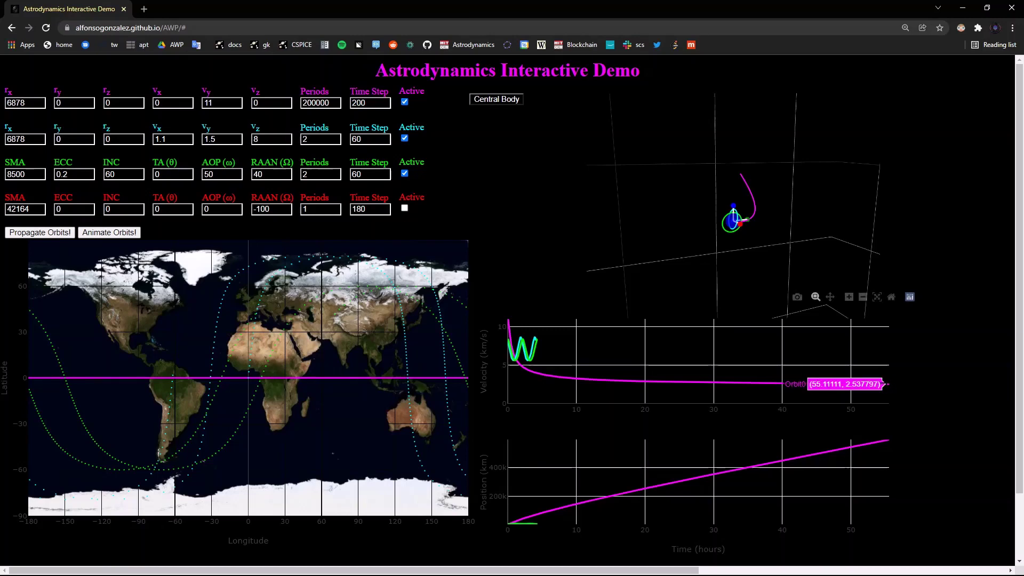
key("F5")
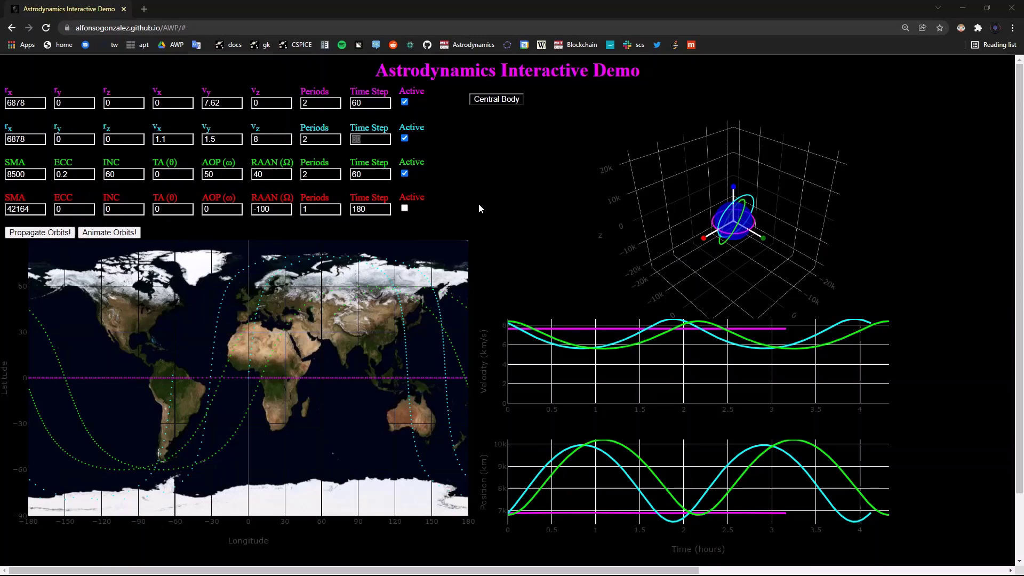
- Set the cyan and green orbits' Time Step to 10 and propagate them
type("3")
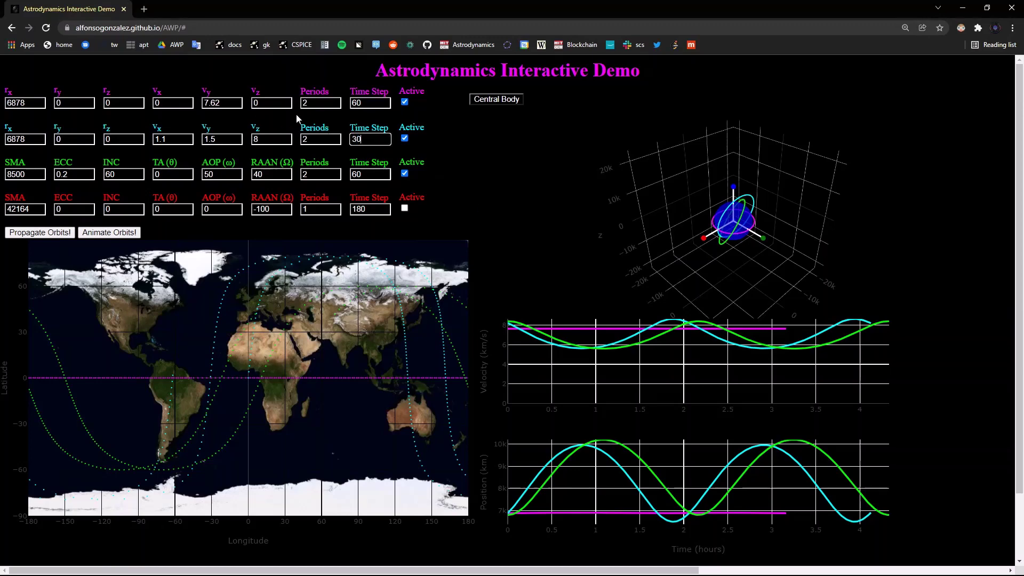
key("BackSpace")
type("10")
double_click(368, 175)
type("10")
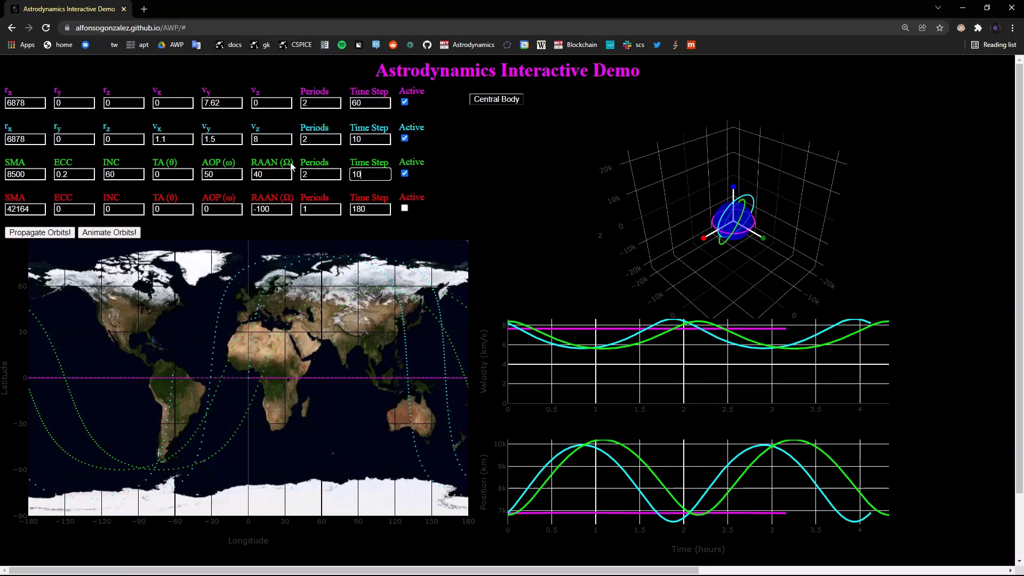
left_click(24, 233)
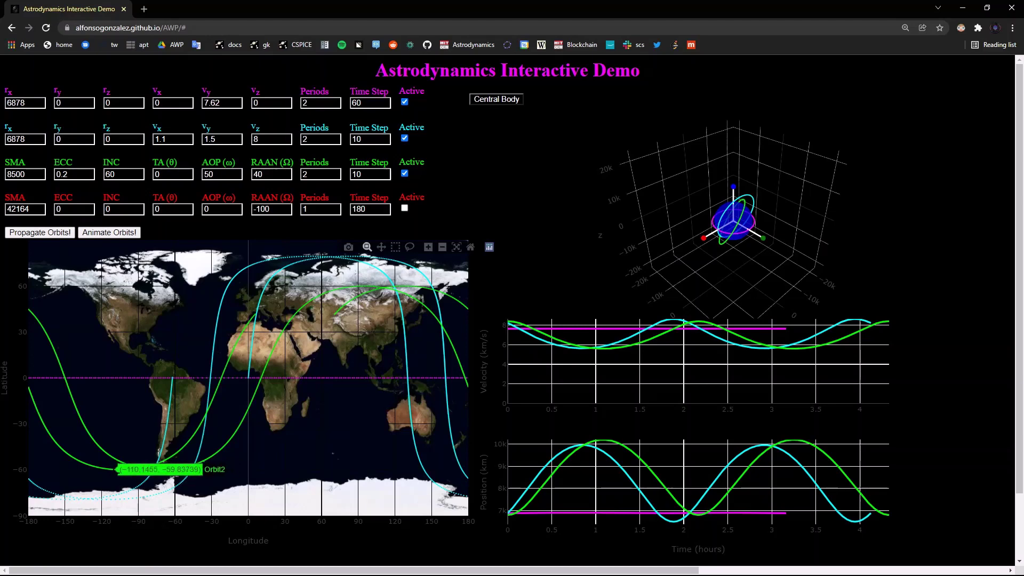
- Propagate the green orbit over 6 periods
double_click(305, 174)
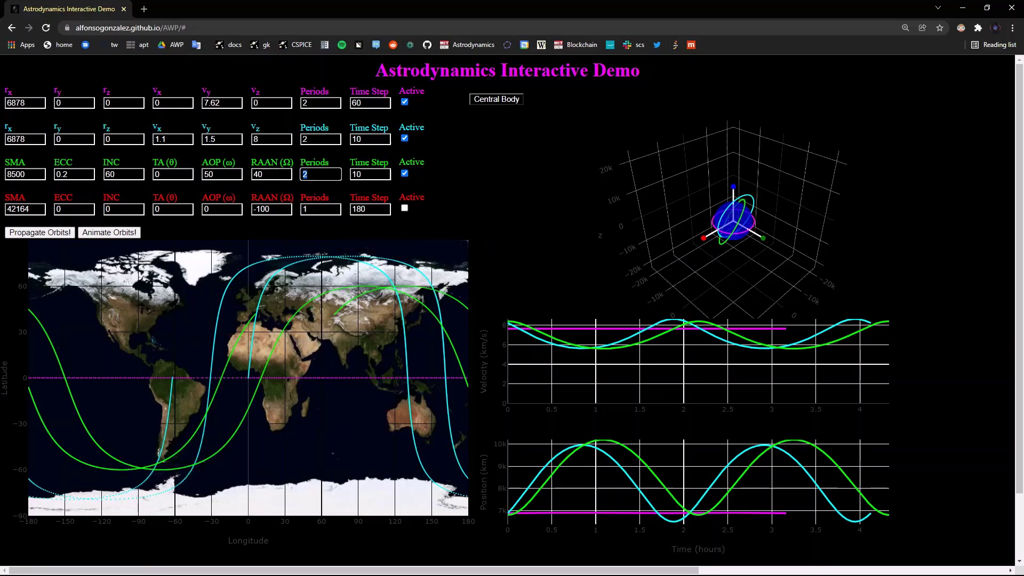
type("6")
left_click(9, 233)
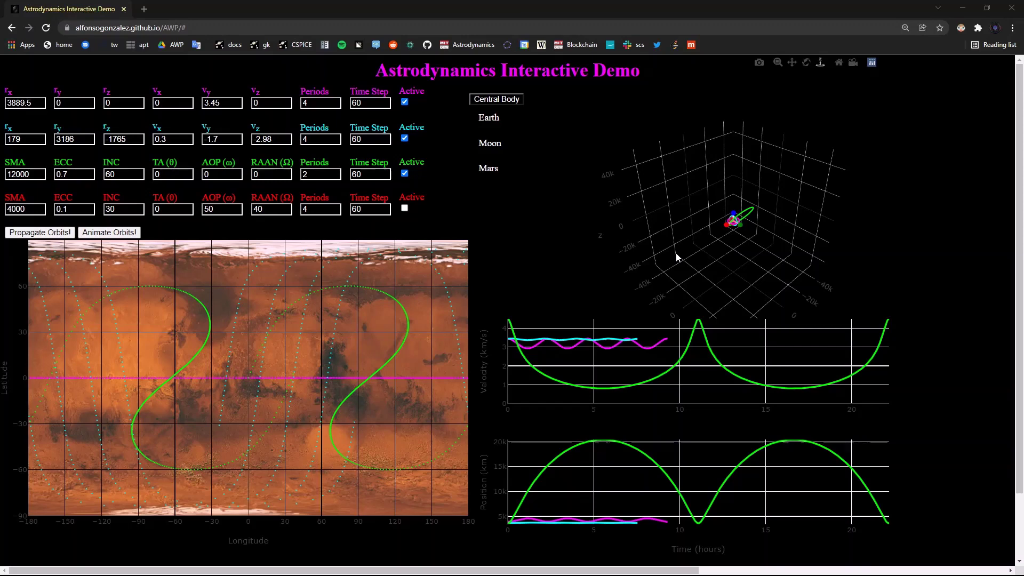
- Rotate and zoom the 3D view to look down on Mars, then examine the ground track
left_click_drag(681, 245, 745, 232)
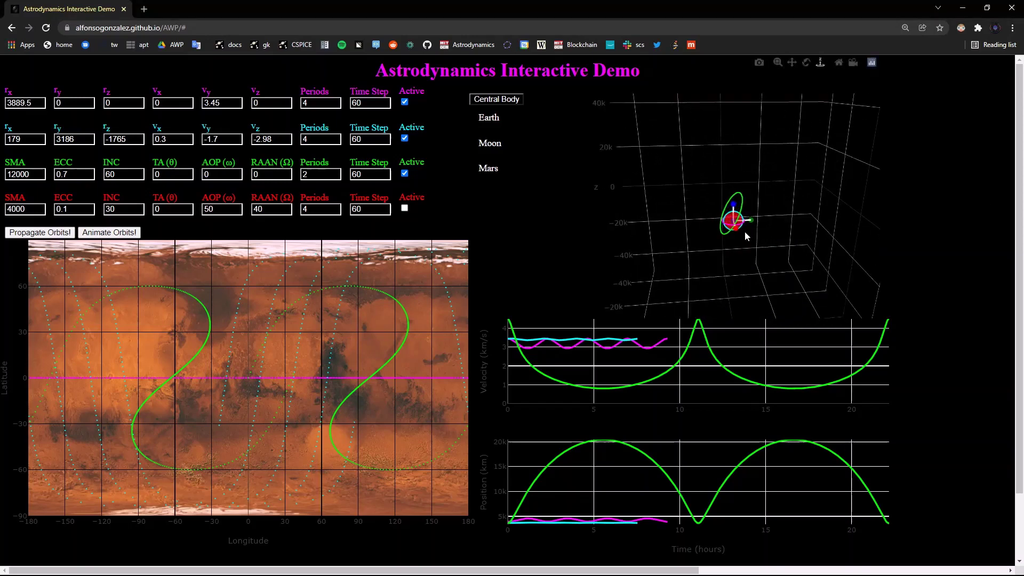
scroll(689, 248, "up", 5)
mouse_move(690, 248)
left_mouse_down()
mouse_move(684, 219)
mouse_move(756, 251)
mouse_move(709, 245)
left_mouse_up()
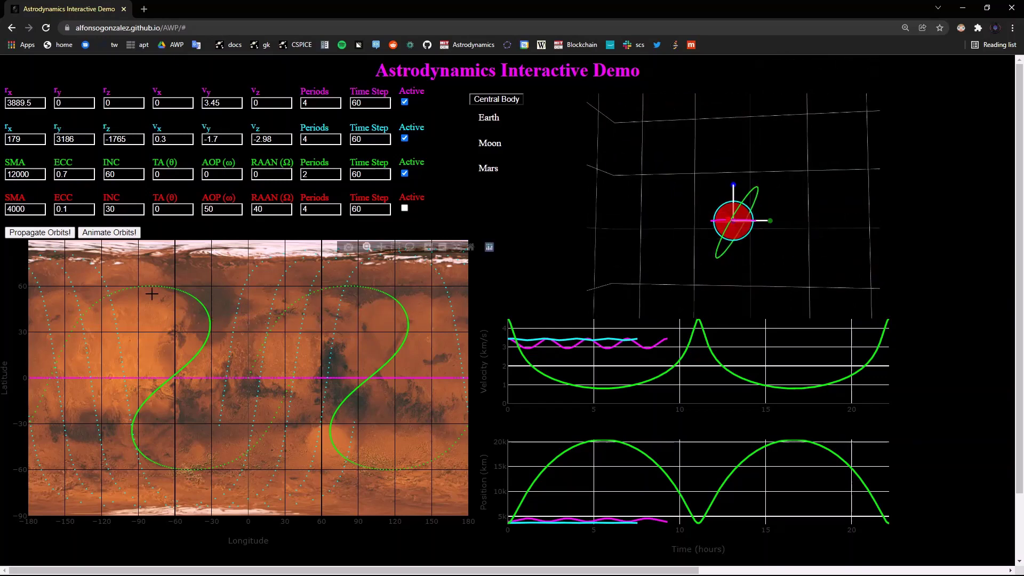
mouse_move(130, 282)
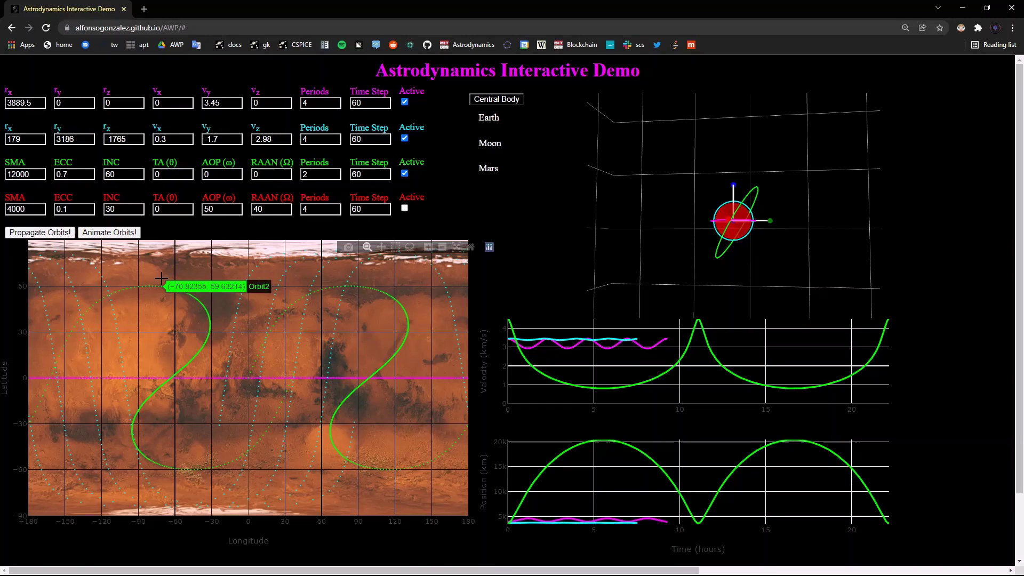
mouse_move(196, 296)
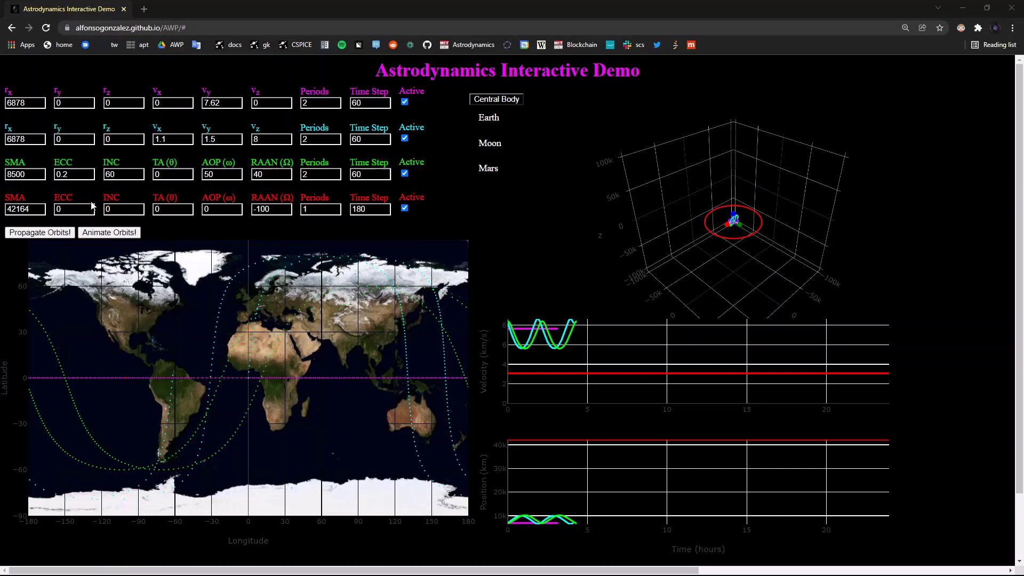
- Enter 30 as the red orbit's inclination
mouse_move(216, 338)
key("Tab")
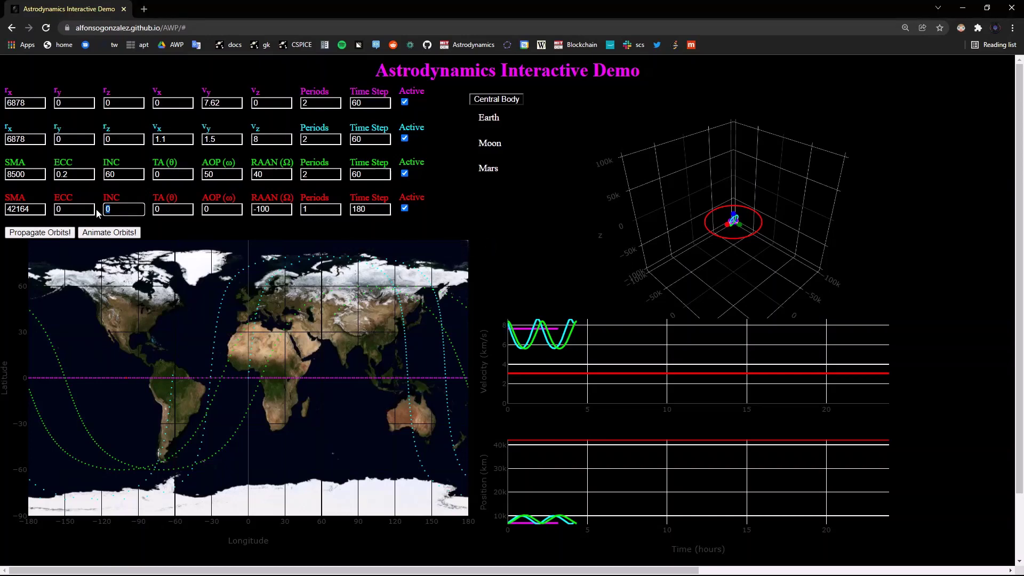
type("30")
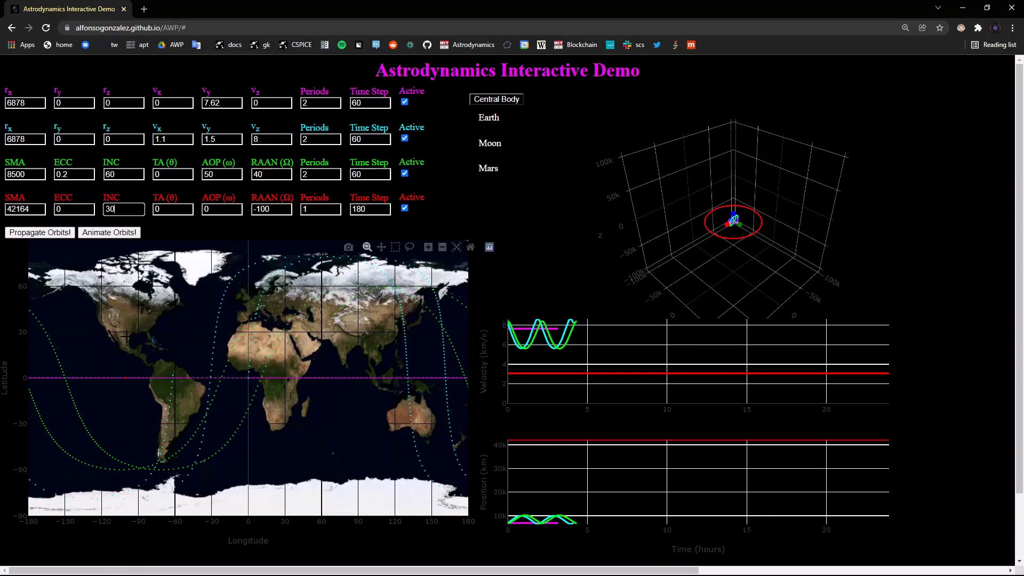
- Propagate the red orbit at 30° inclination, then recompute it with ECC 0.6
left_click(31, 237)
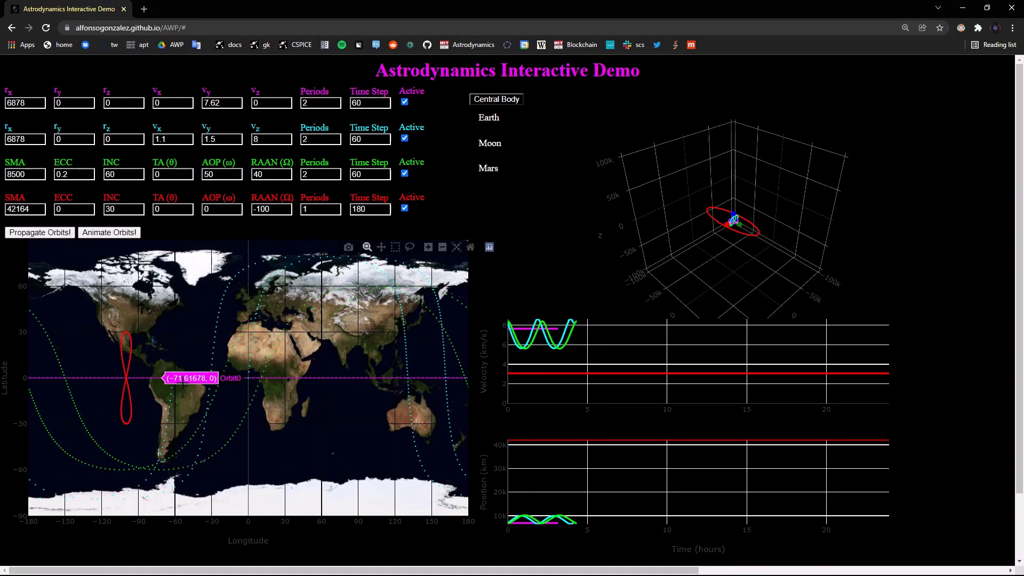
scroll(723, 254, "up", 4)
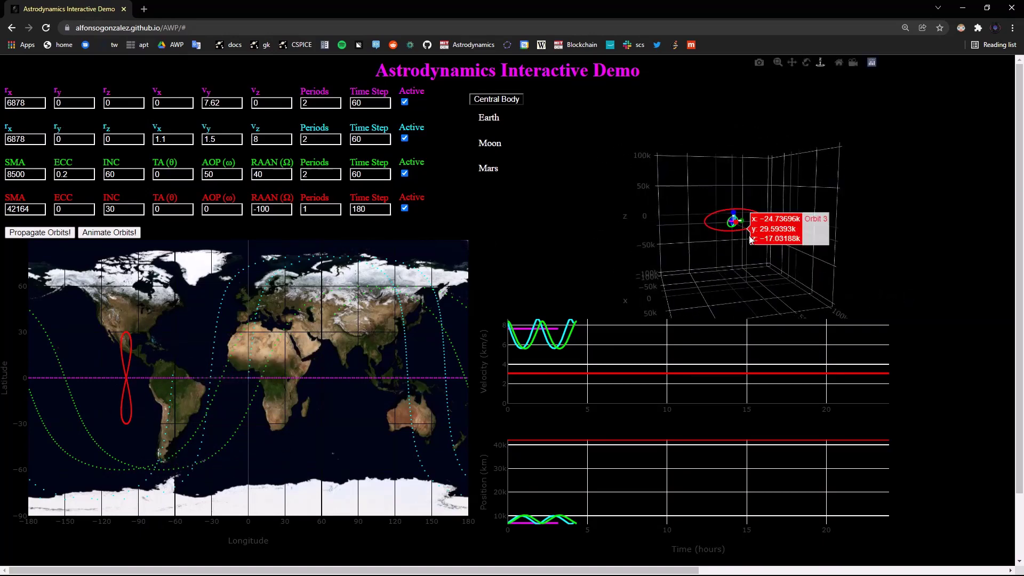
left_click_drag(732, 222, 782, 230)
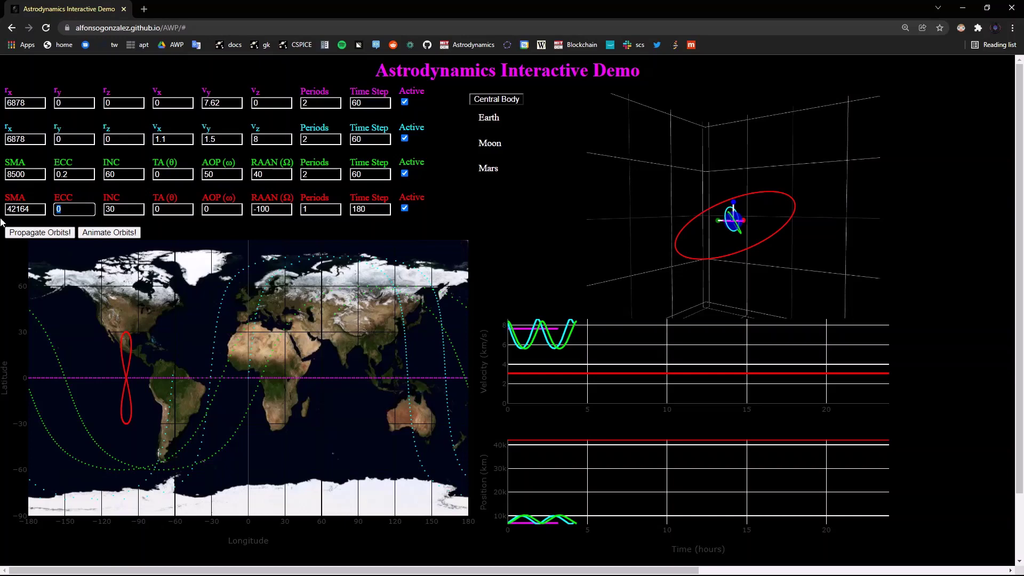
type("0.6")
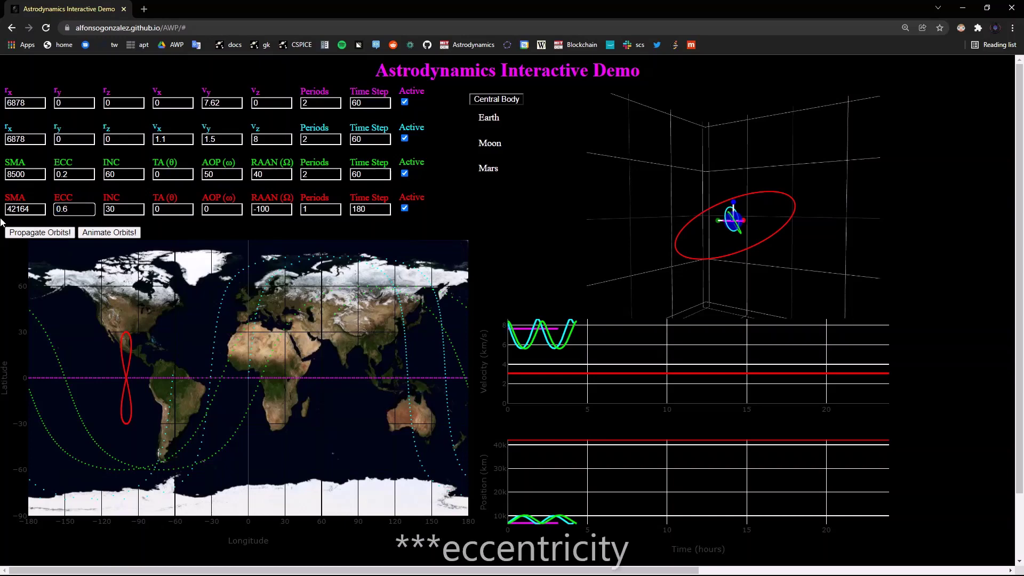
left_click(39, 233)
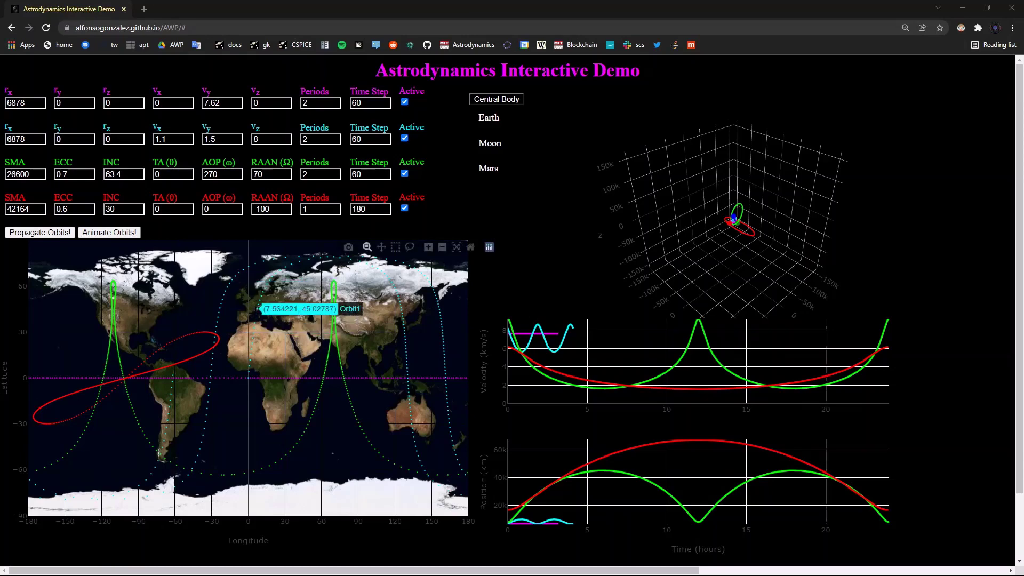
- Zoom and rotate the 3D plot to see the Molniya orbit nearly edge-on against the red orbit
scroll(747, 184, "up", 5)
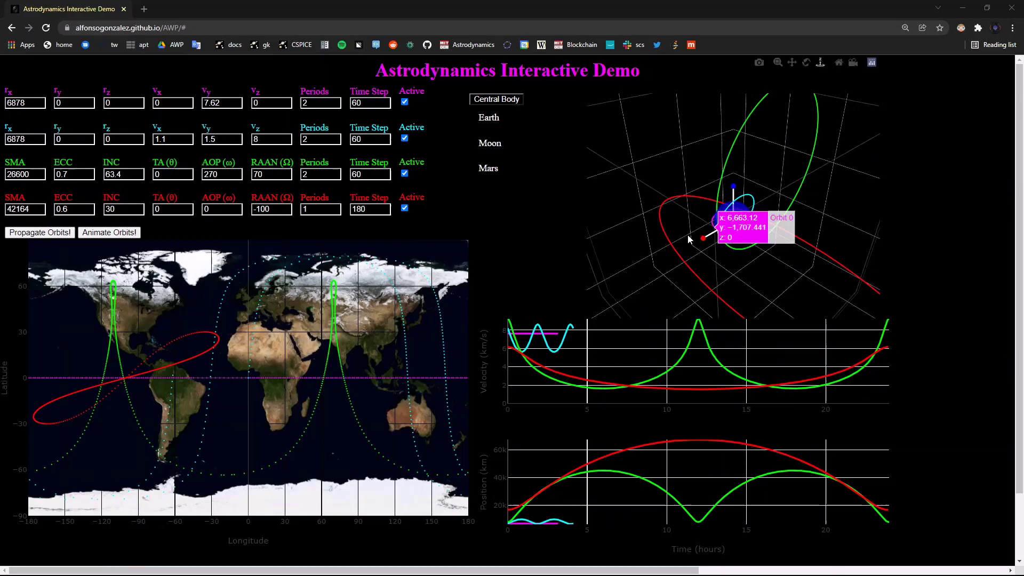
left_click_drag(688, 240, 714, 187)
scroll(737, 144, "down", 5)
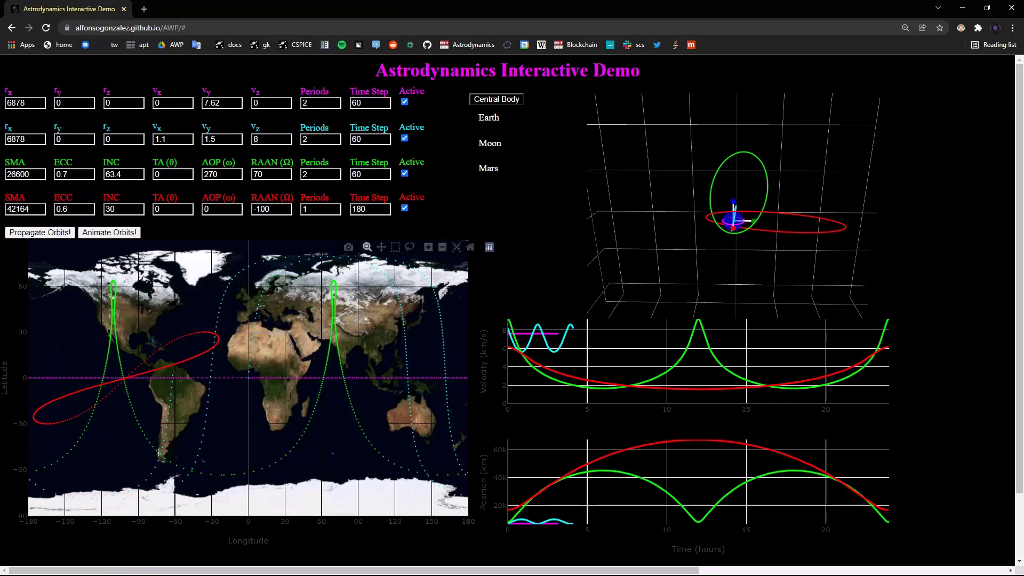
- Propagate the green orbit with its RAAN changed from 70 to 0
double_click(258, 174)
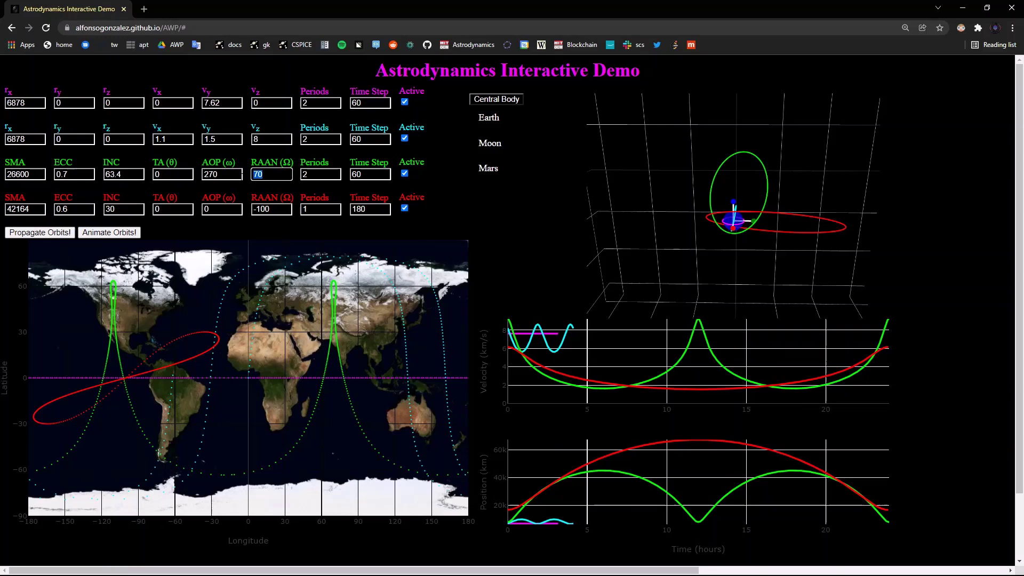
type("0")
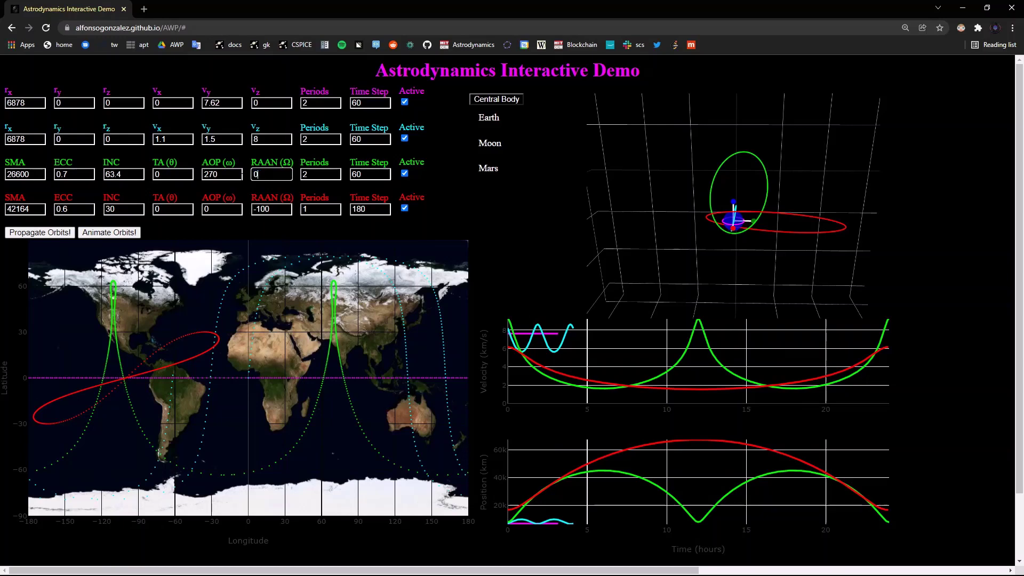
left_click(51, 236)
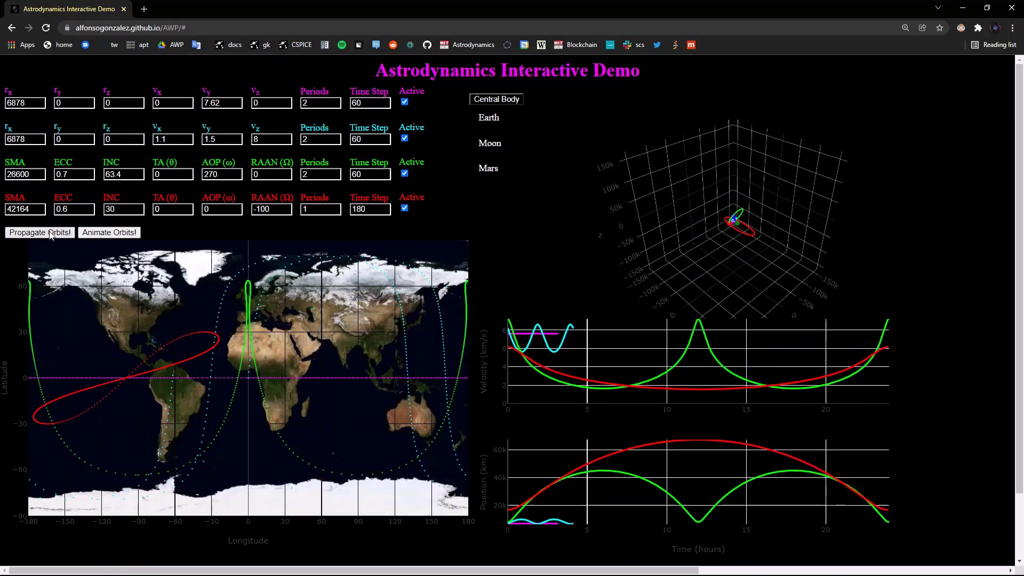
- Re-propagate the green orbit with RAAN 200, then switch to the JavaScript source in Sublime Text
double_click(257, 175)
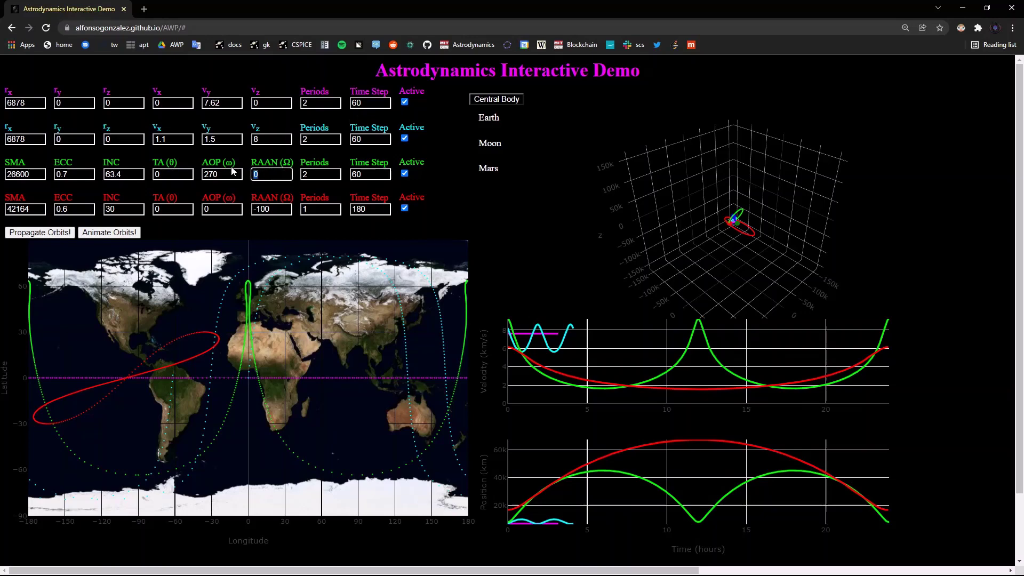
type("1")
type("200")
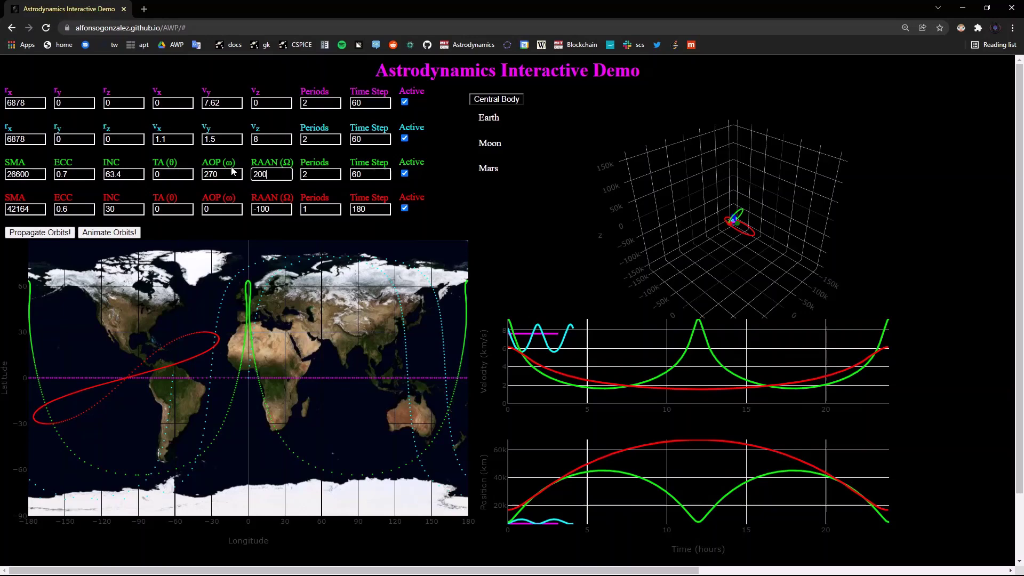
left_click(31, 234)
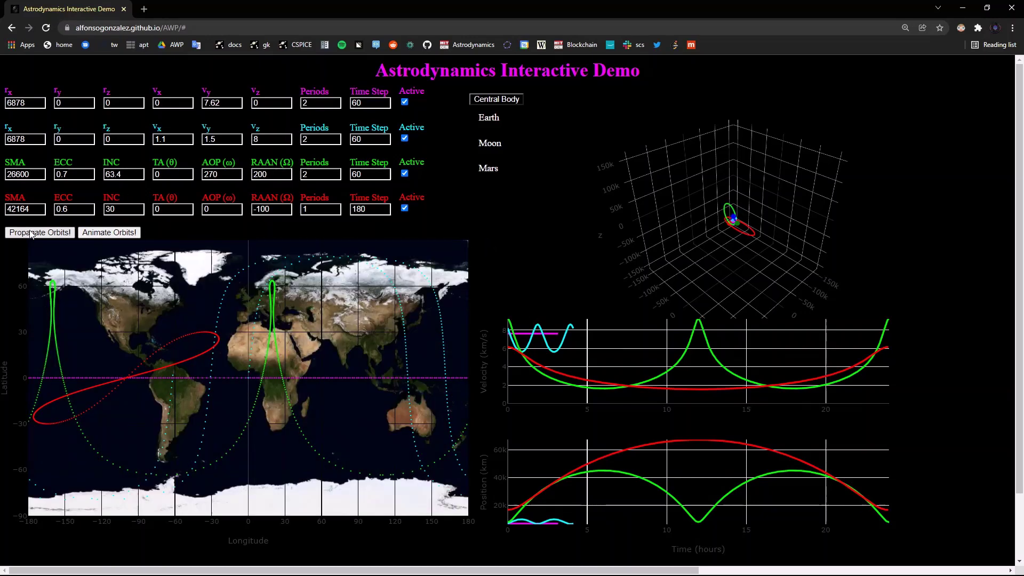
key("alt+Tab")
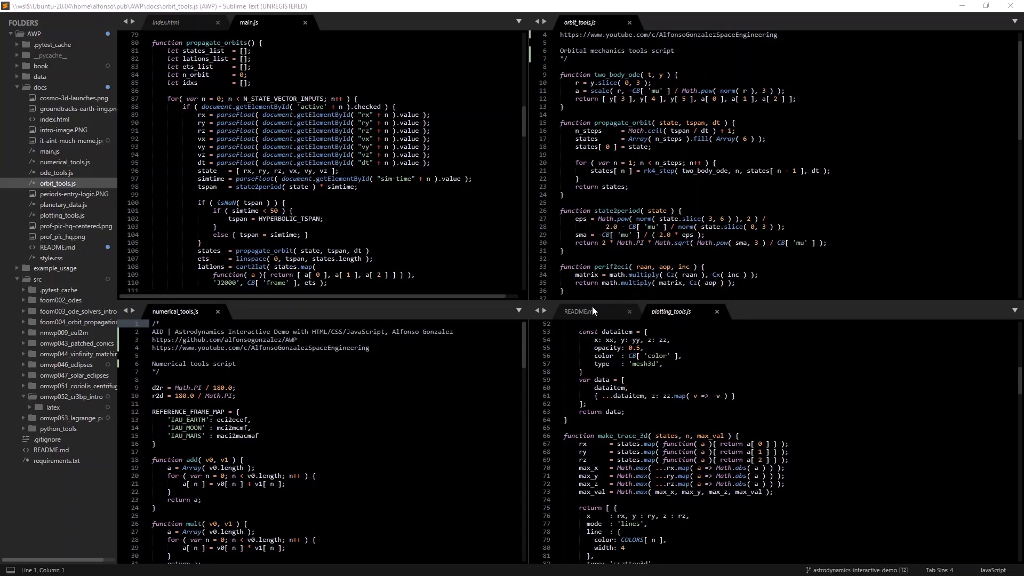
- Scroll the four panes to create_animated_plots, coes2state, create_3d_plot and frame_transform
scroll(300, 160, "down", 1)
scroll(322, 160, "down", 20)
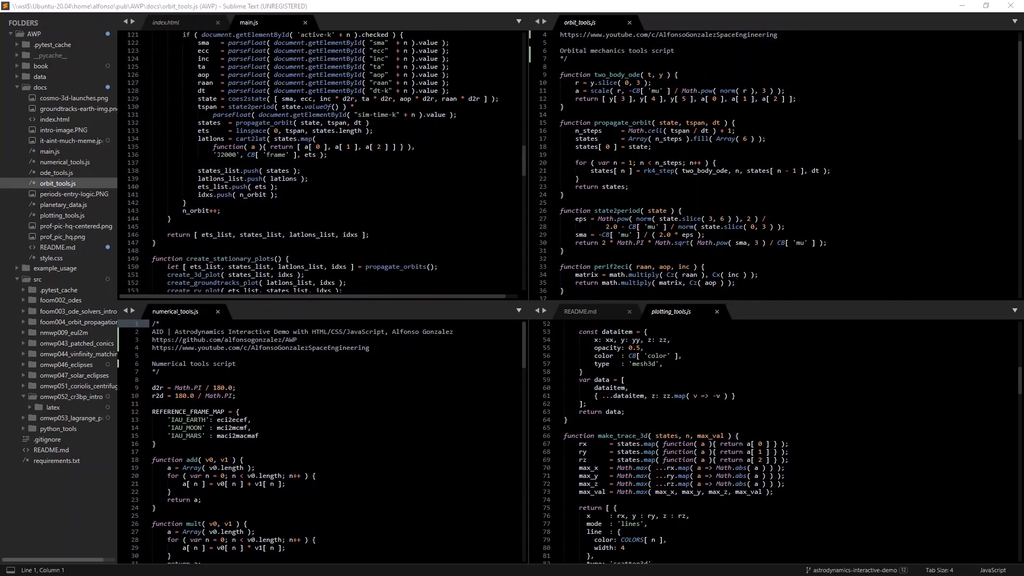
scroll(320, 160, "down", 7)
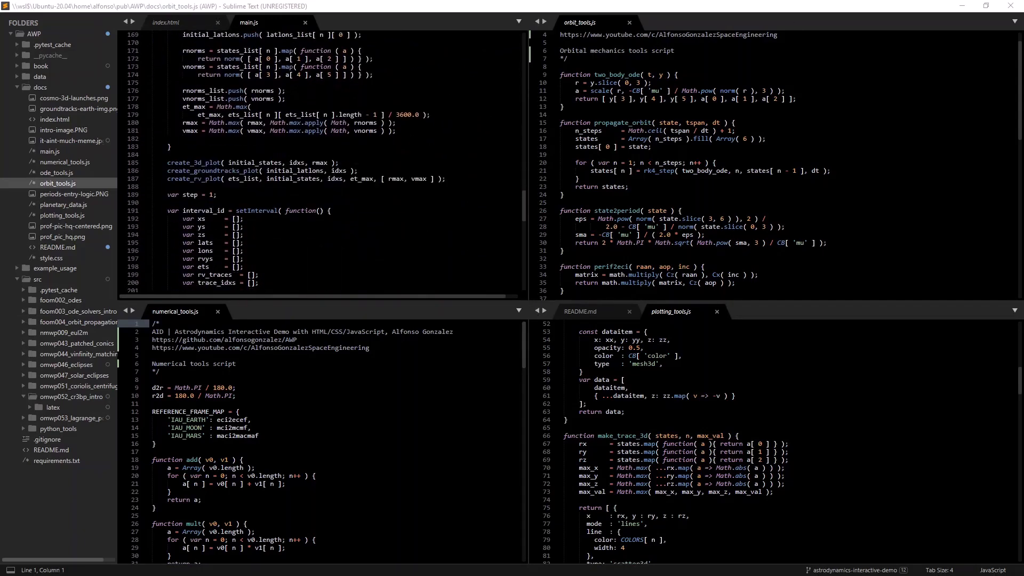
scroll(320, 160, "up", 5)
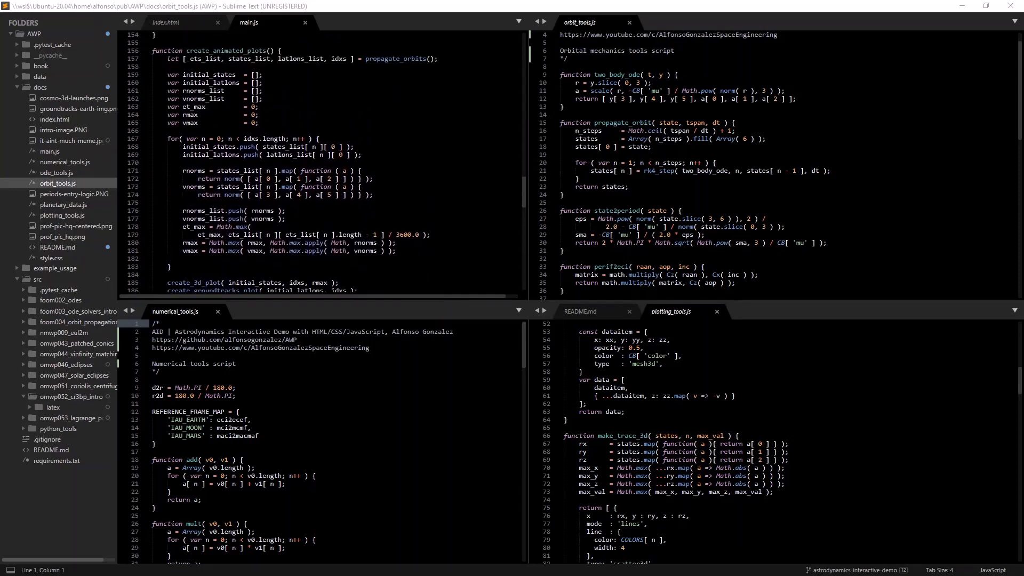
scroll(775, 165, "down", 9)
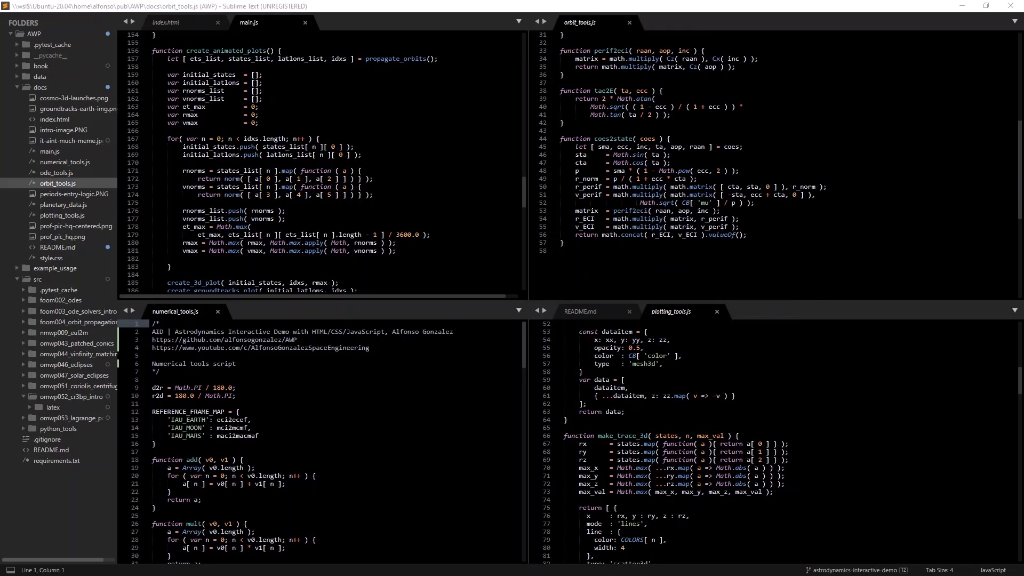
scroll(775, 443, "down", 14)
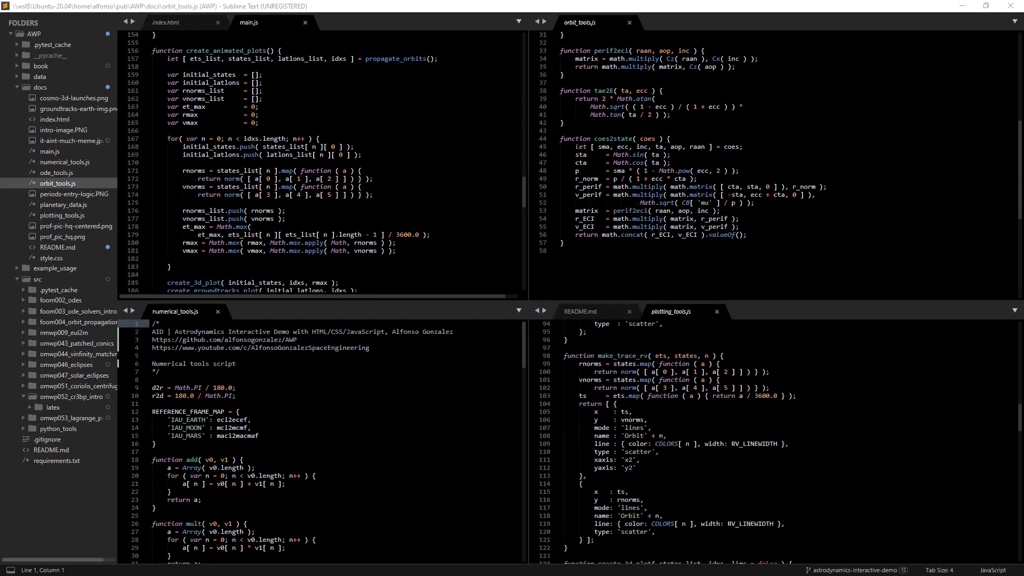
scroll(776, 442, "down", 9)
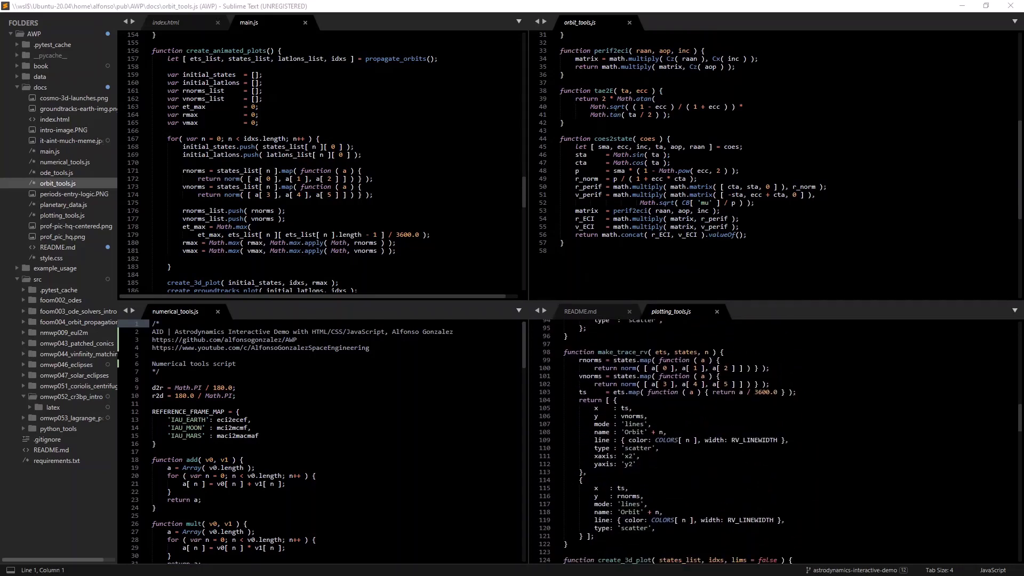
scroll(321, 443, "down", 14)
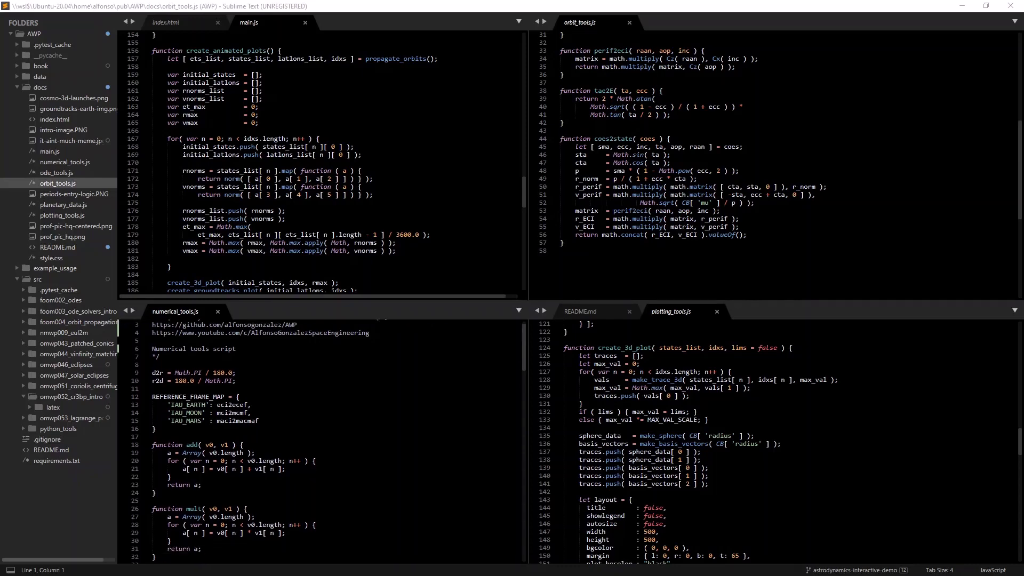
scroll(320, 442, "down", 12)
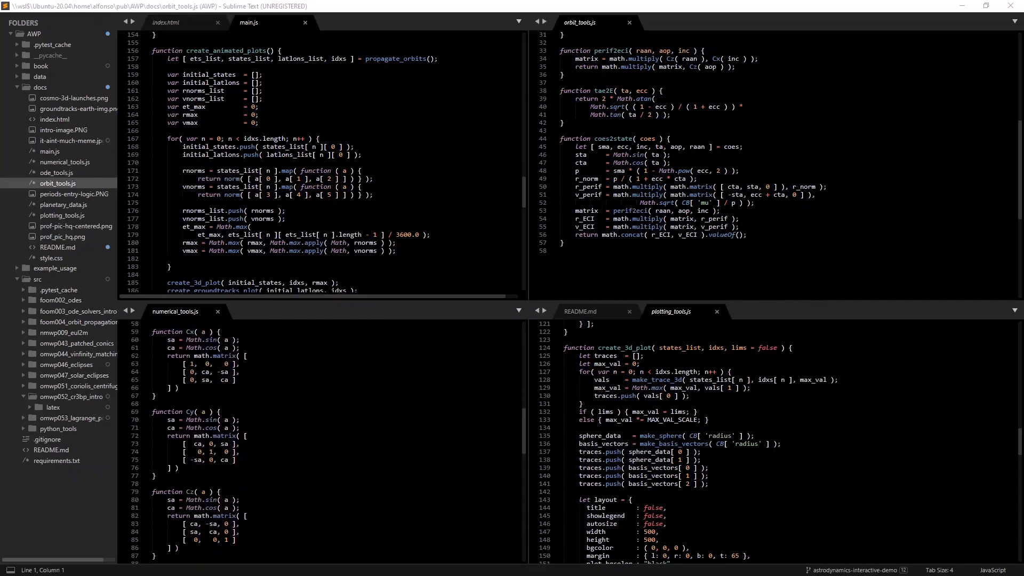
scroll(320, 443, "down", 3)
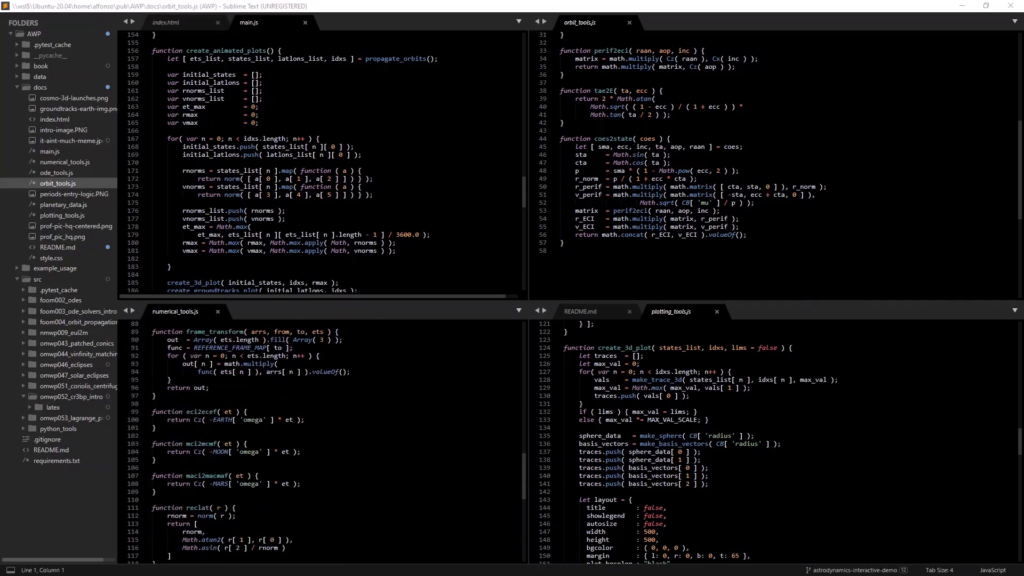